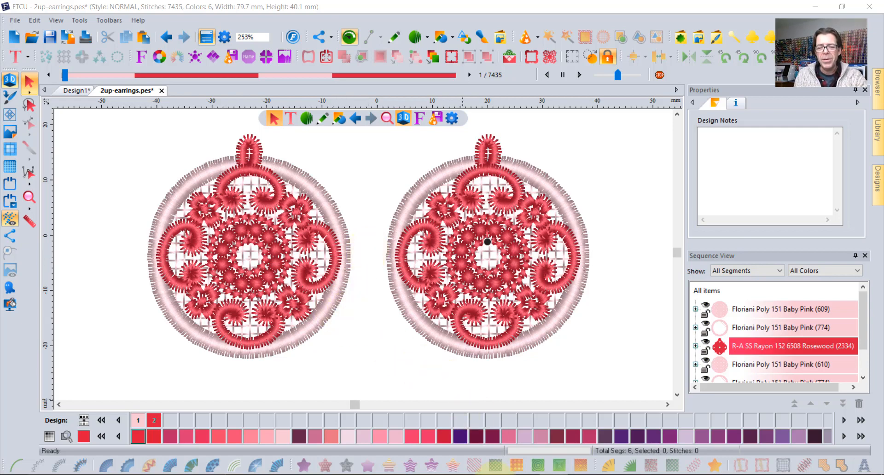
# - View the finished lace samples in the Visualizer camera window, and return to the earring design
pyautogui.click(468, 464)
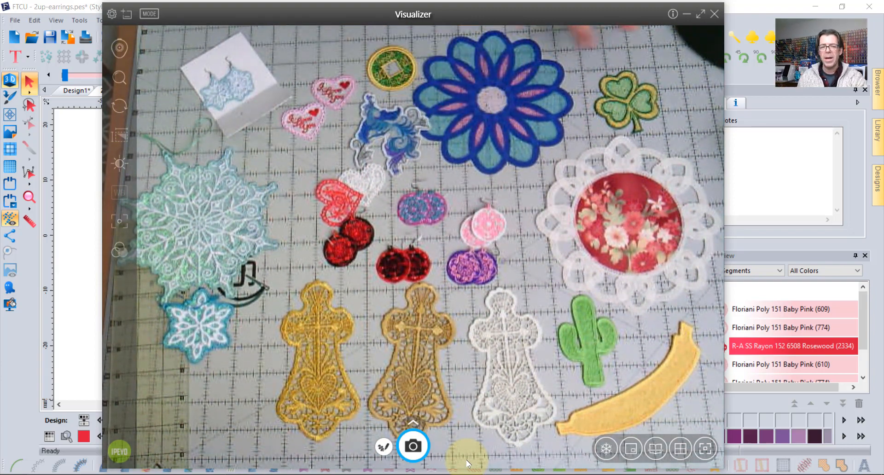
pyautogui.click(60, 160)
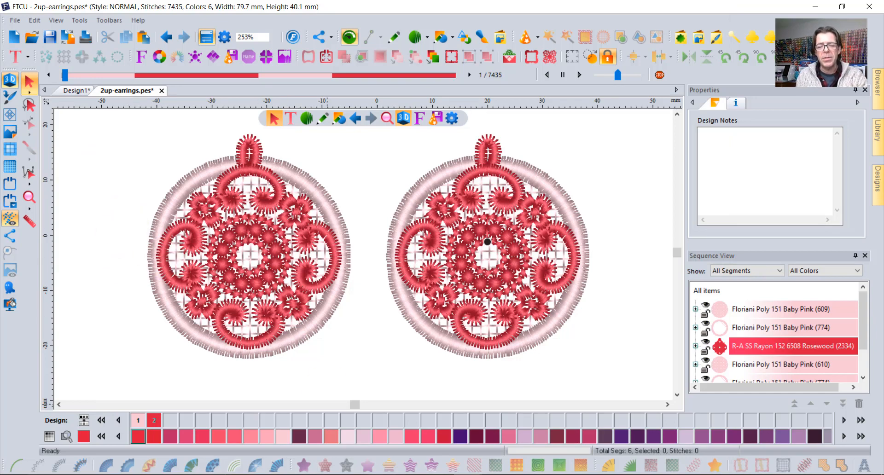
# - Switch to Photos and examine 1.jpeg to 8.jpeg, covering the hooped stabilizer, threads, metallic film, mesh stitching and trimming
pyautogui.hotkey('alt', 'Tab')
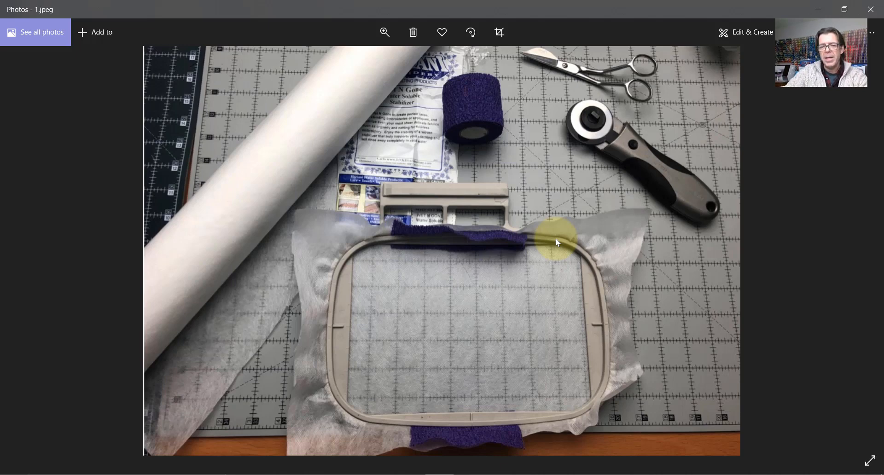
pyautogui.press('Right')
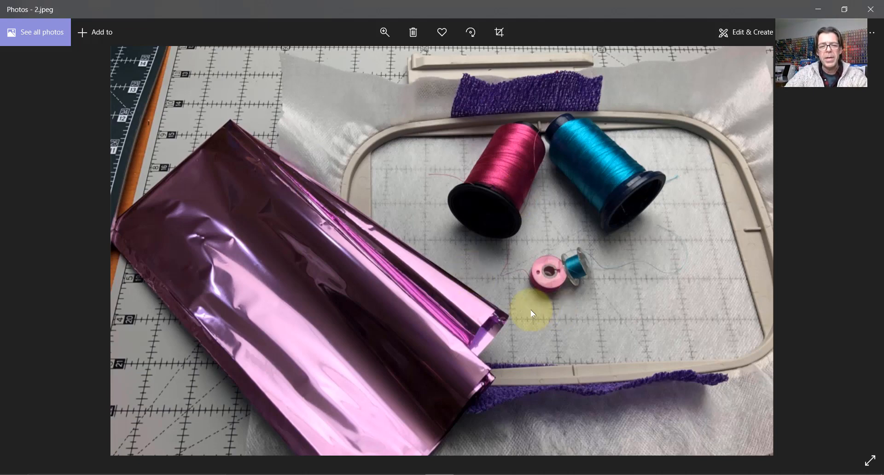
pyautogui.press('Right')
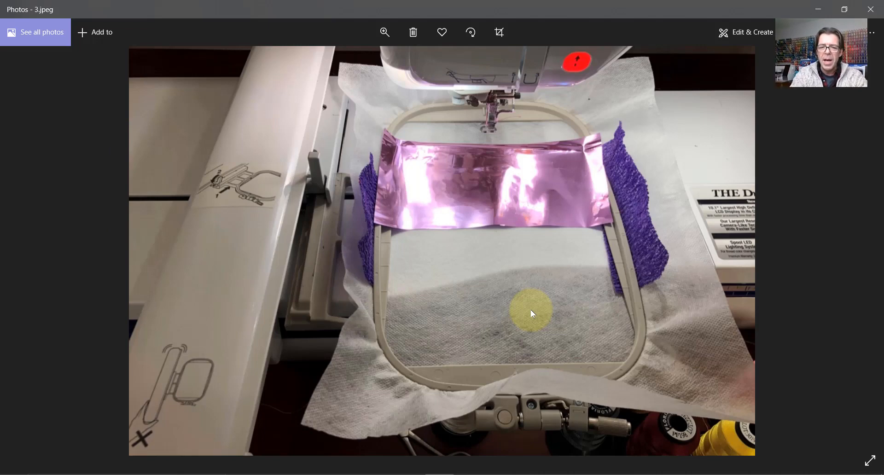
pyautogui.press('Right')
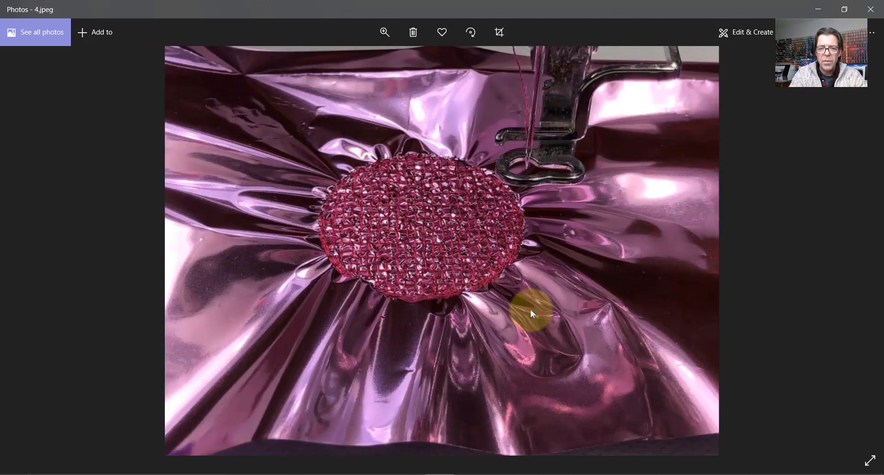
pyautogui.press('Right')
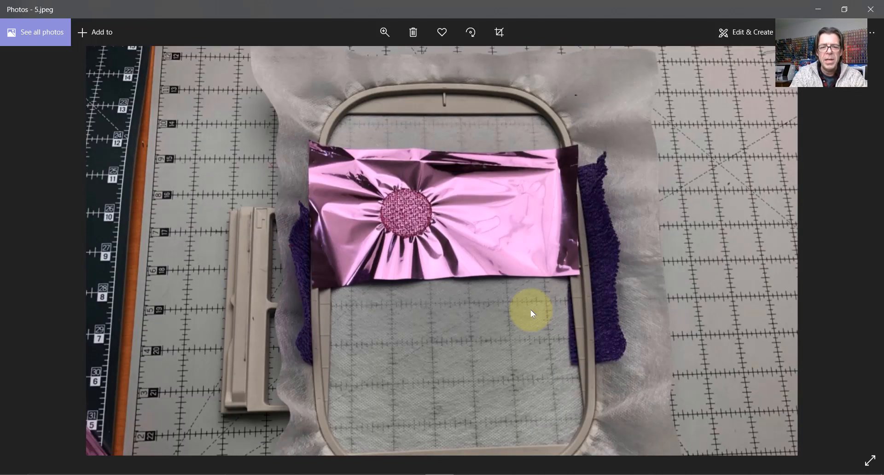
pyautogui.press('Right')
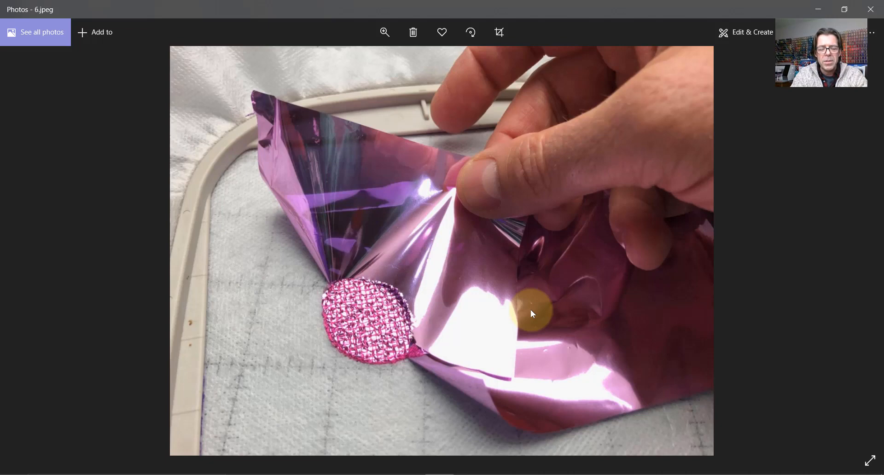
pyautogui.press('Right')
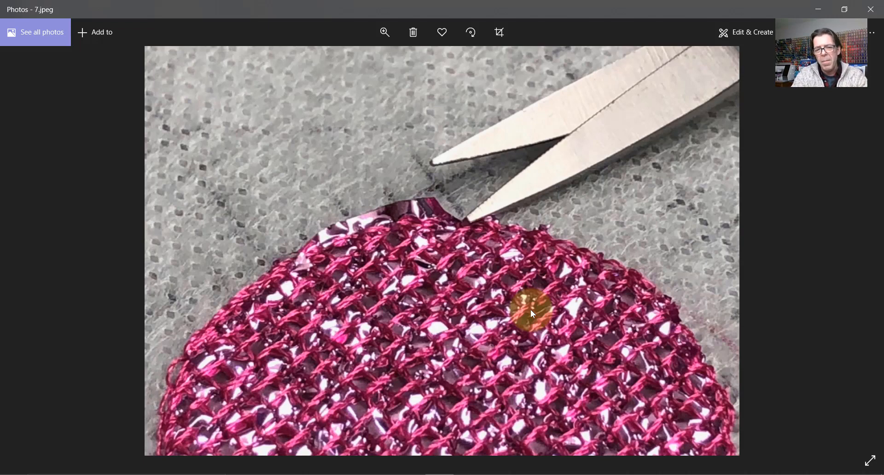
pyautogui.press('Right')
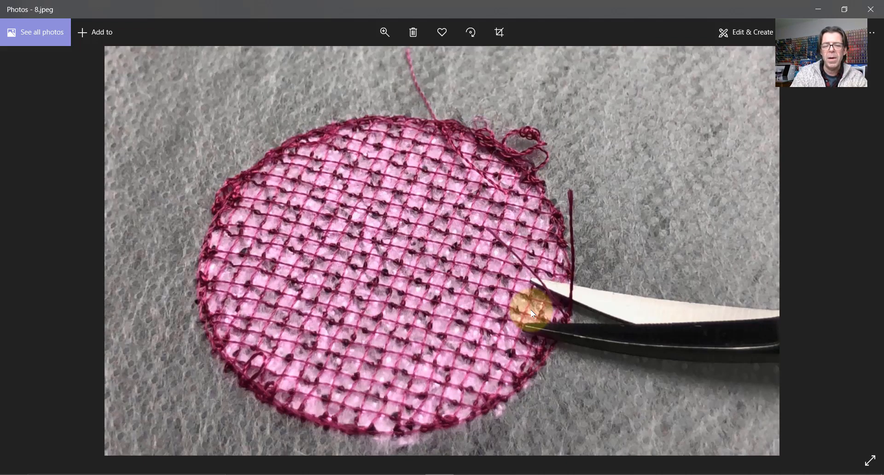
# - Browse 9.jpeg to 16.jpeg, examining the satin border, scroll stitching, hooped earring pairs and trimmed pieces
pyautogui.press('Right')
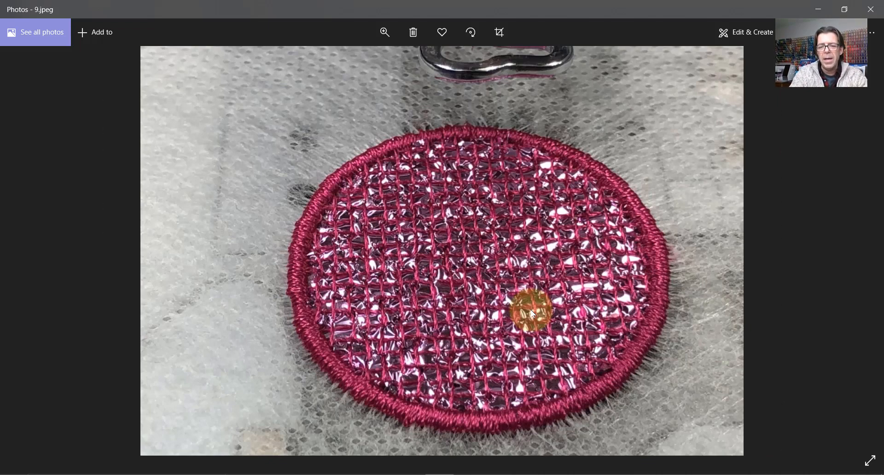
pyautogui.press('Right')
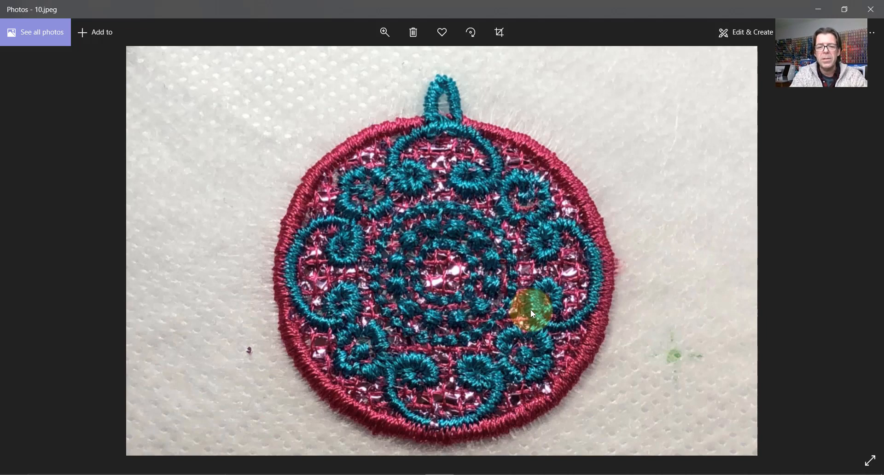
pyautogui.press('Right')
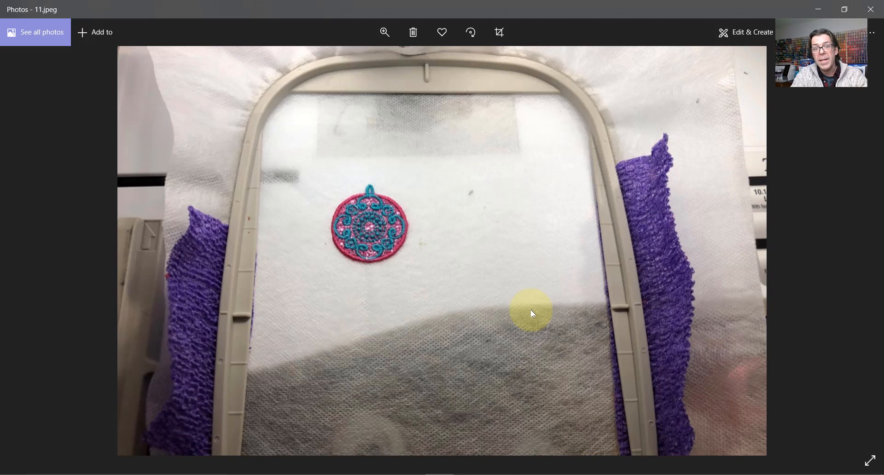
pyautogui.press('Right')
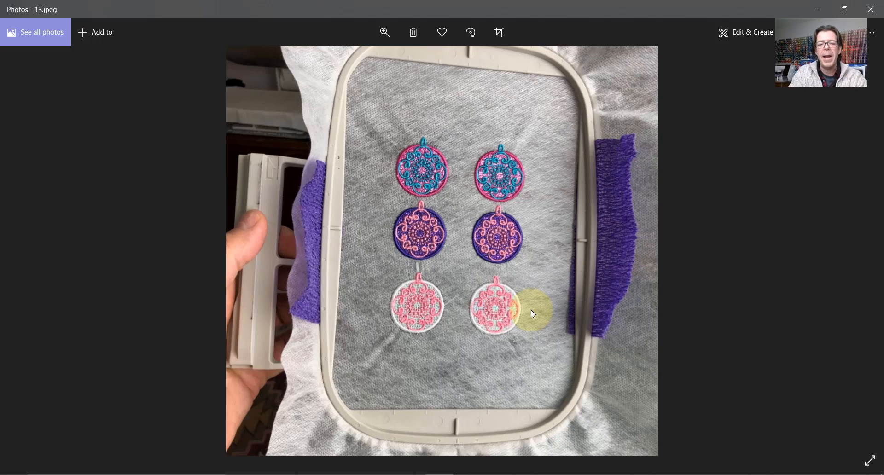
pyautogui.press('Right')
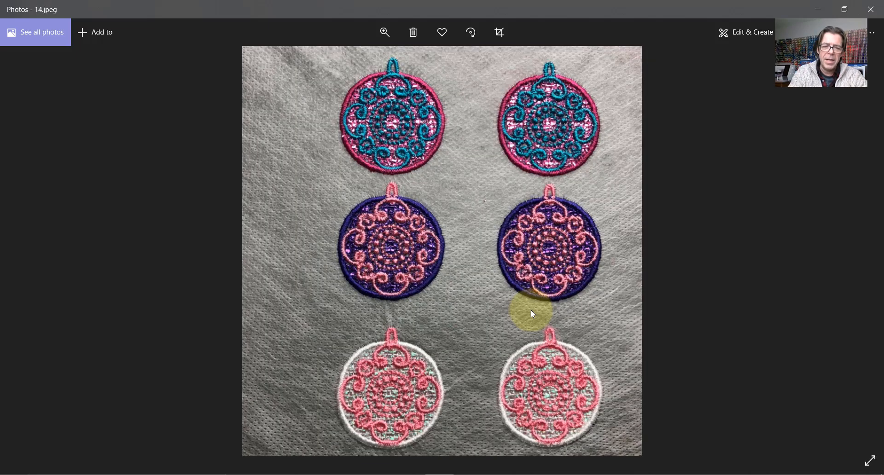
pyautogui.press('Right')
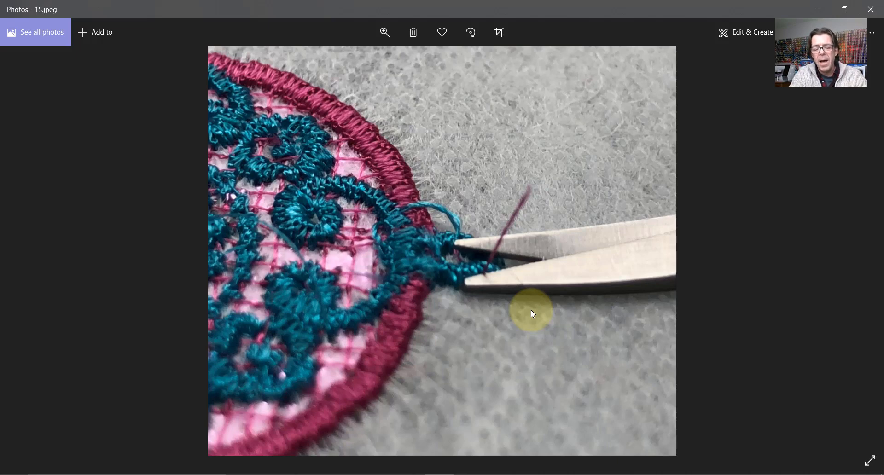
pyautogui.press('Right')
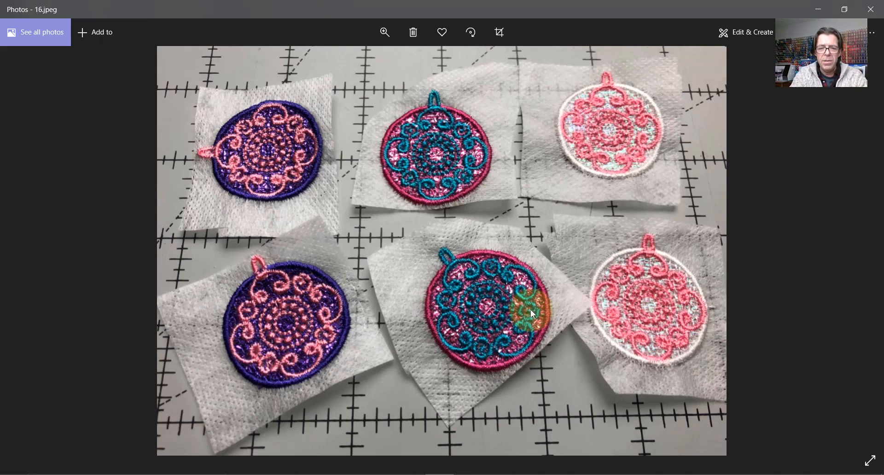
# - Browse 17.jpeg to 26.jpeg, examining the rinsing, drying, crystal application and finished earrings
pyautogui.press('Right')
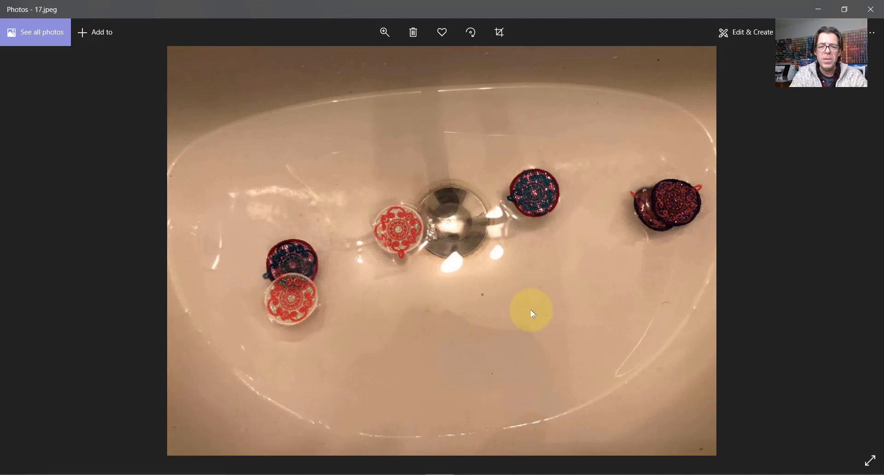
pyautogui.press('Right')
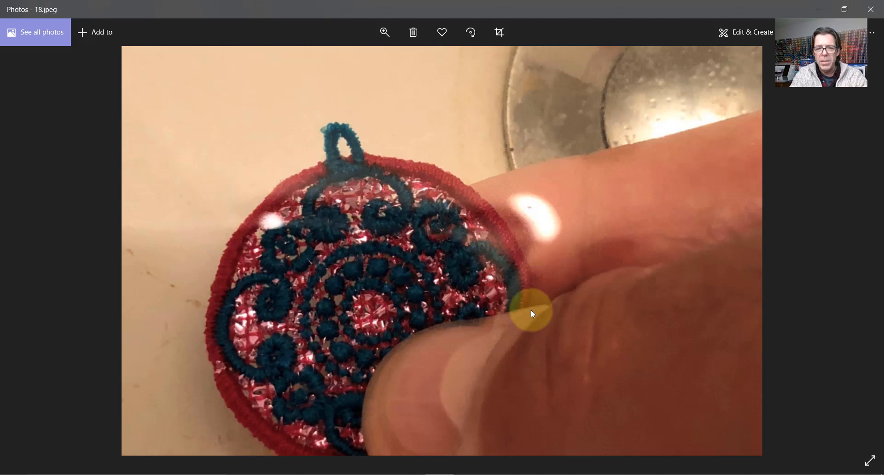
pyautogui.press('Right')
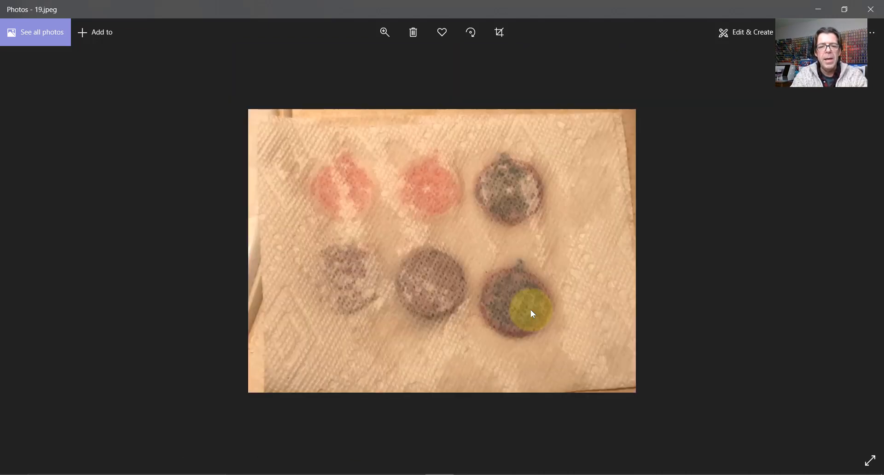
pyautogui.press('Right')
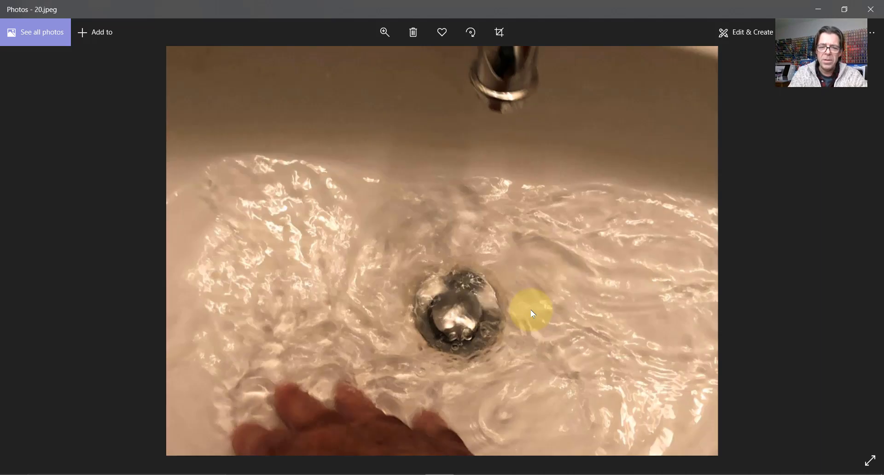
pyautogui.press('Right')
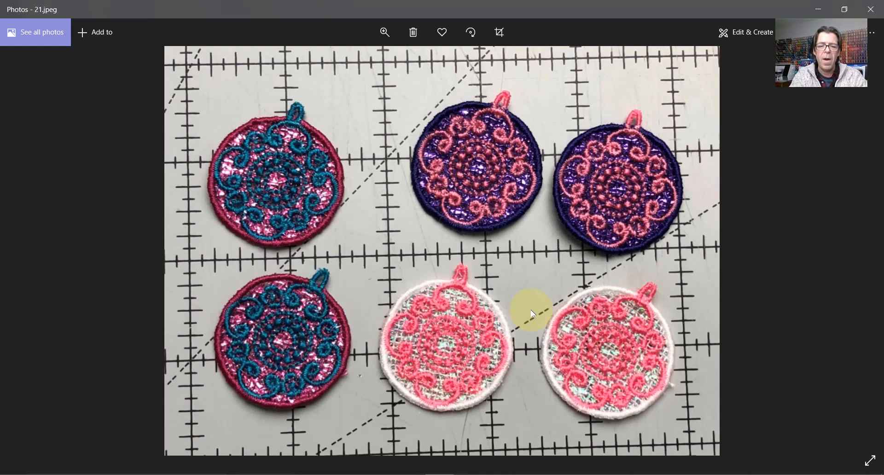
pyautogui.press('Right')
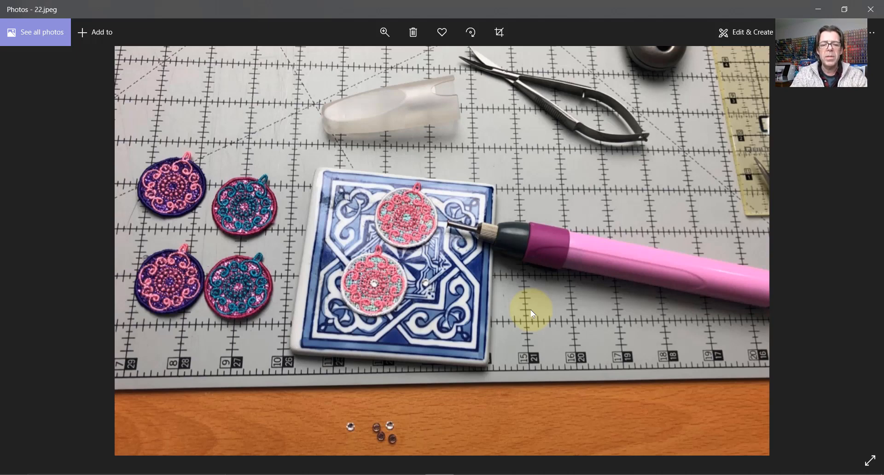
pyautogui.press('Right')
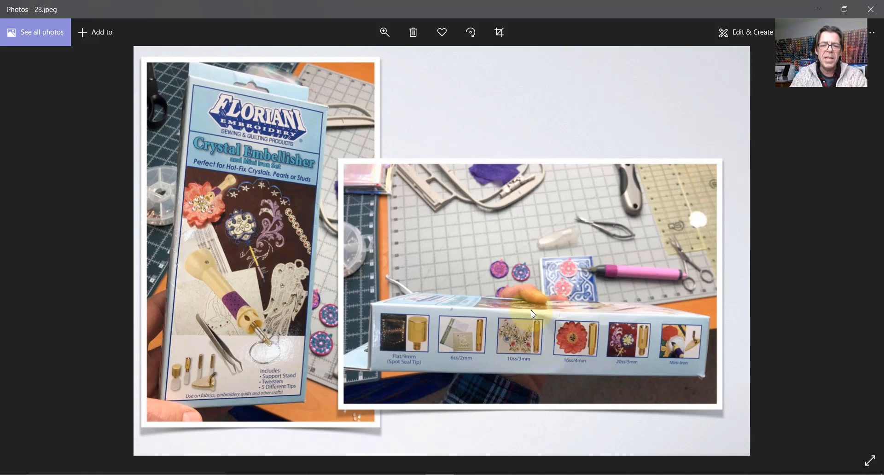
pyautogui.press('Right')
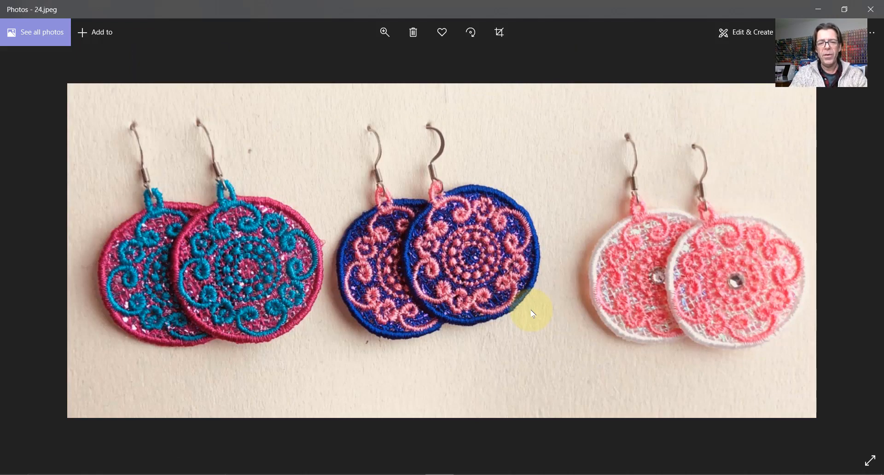
pyautogui.press('Right')
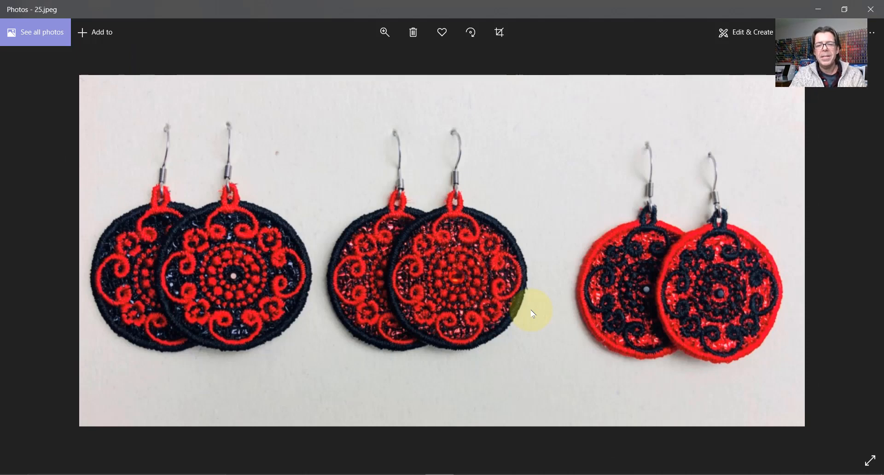
pyautogui.press('Right')
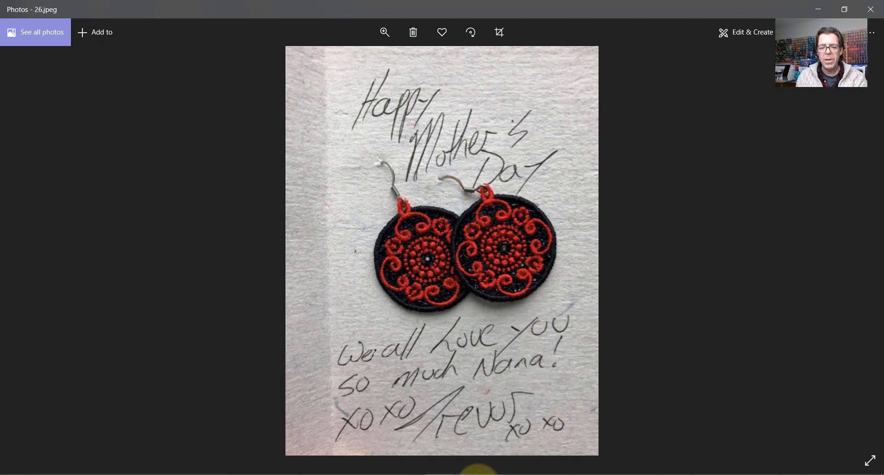
# - Switch back to the FTCU window showing the 2up-earrings.pes design
pyautogui.click(469, 472)
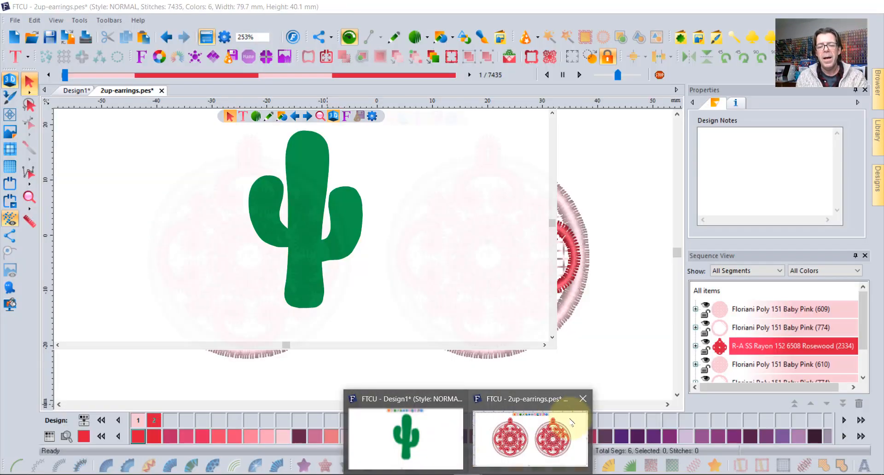
pyautogui.click(547, 432)
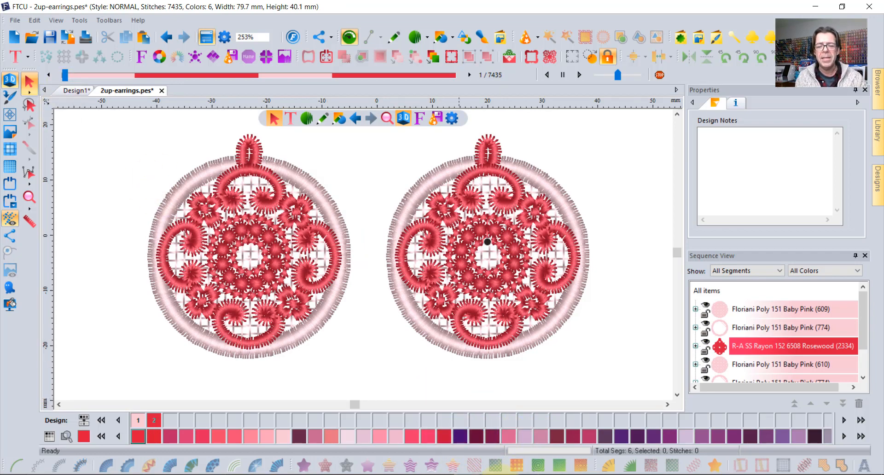
pyautogui.click(498, 474)
pyautogui.moveTo(449, 474)
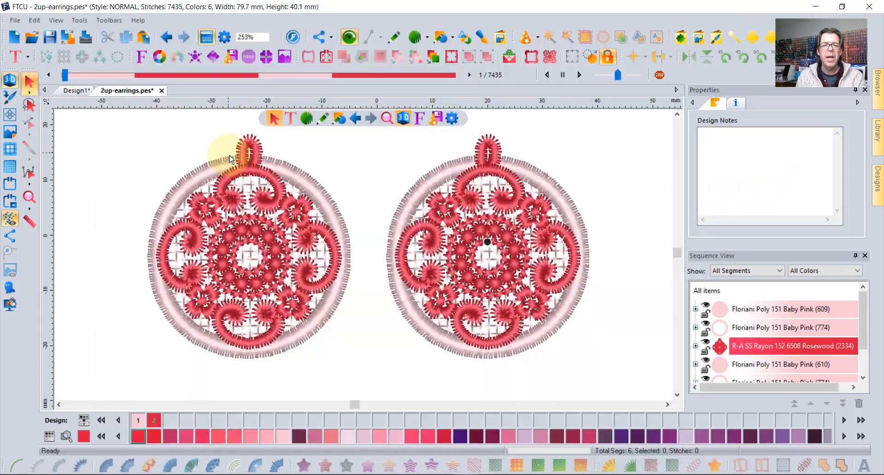
# - In Design1, repeat the cactus artwork in one row of six with a horizontal distance of 5 mm
pyautogui.click(79, 94)
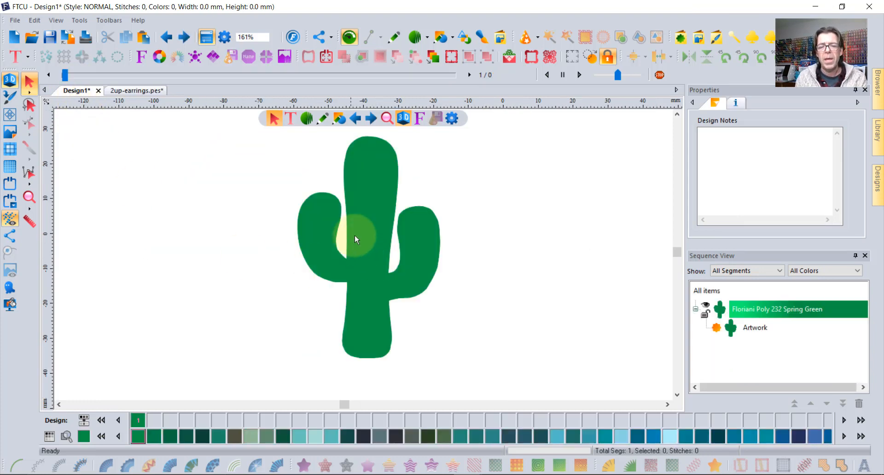
pyautogui.click(364, 199)
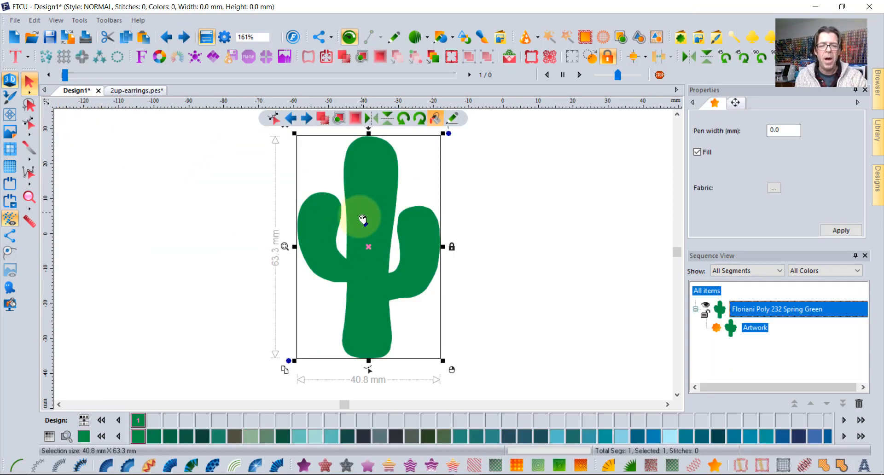
pyautogui.click(64, 56)
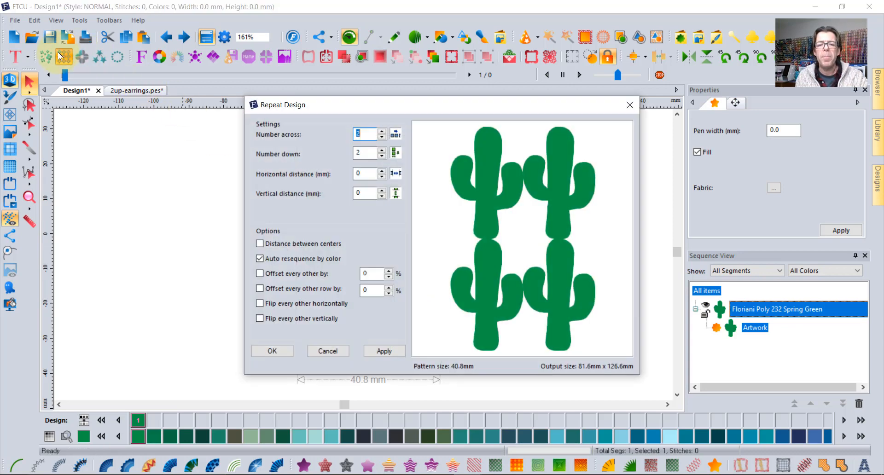
pyautogui.click(382, 150)
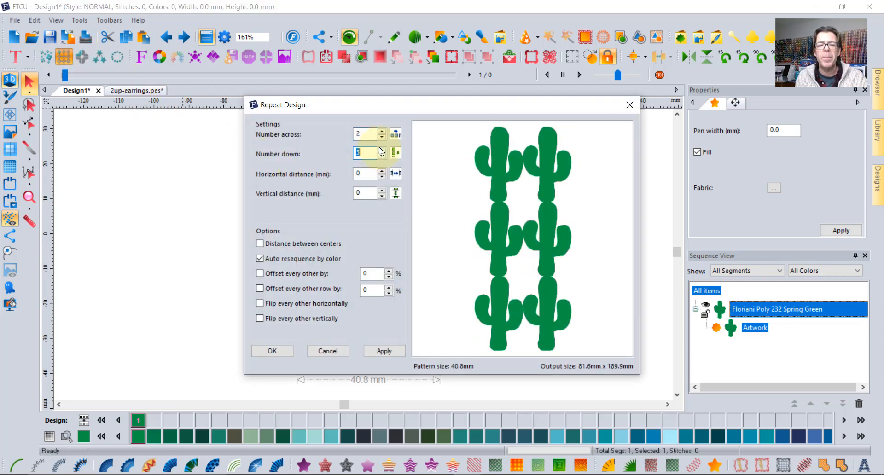
pyautogui.doubleClick(382, 156)
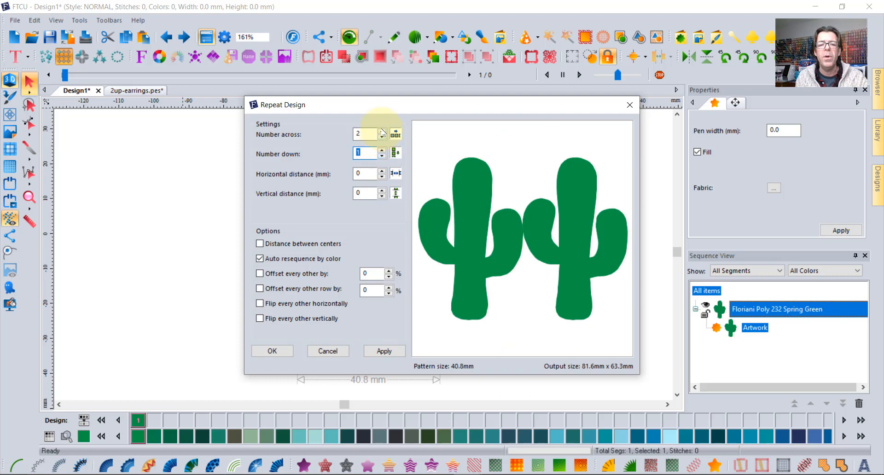
pyautogui.click(381, 131)
pyautogui.doubleClick(382, 132)
pyautogui.click(381, 131)
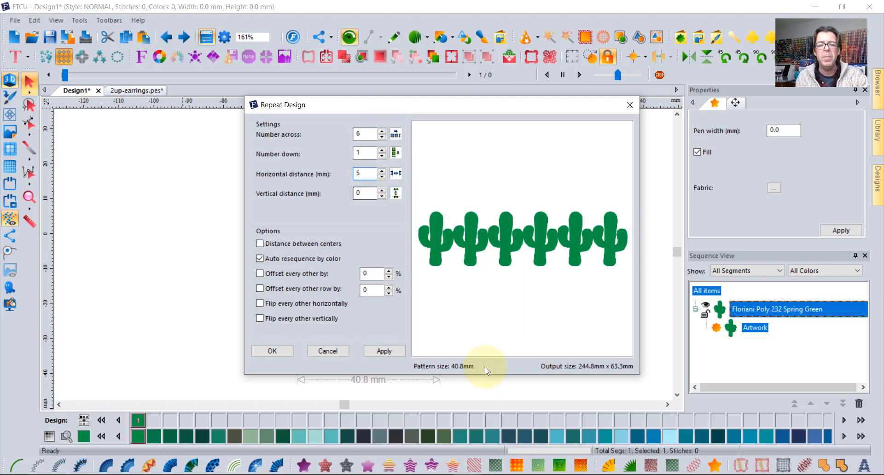
pyautogui.click(385, 350)
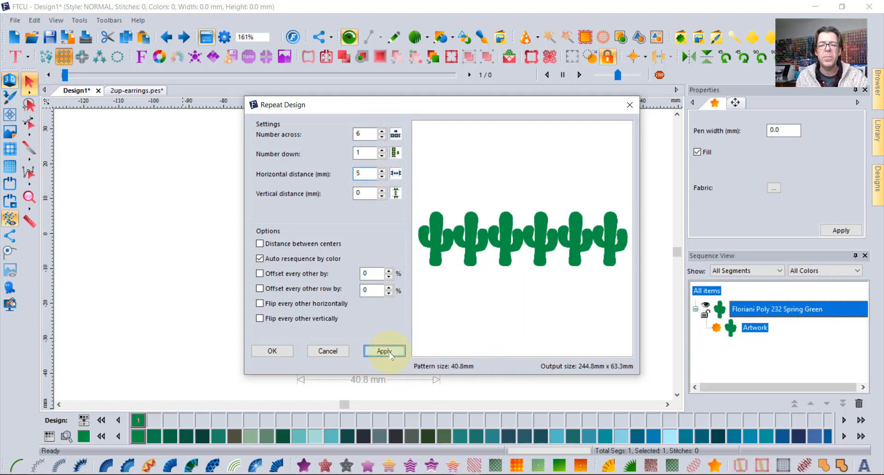
pyautogui.click(267, 351)
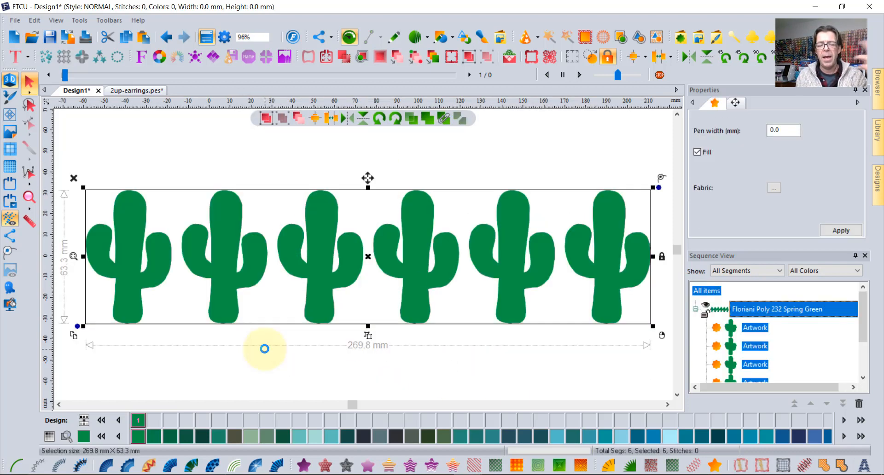
pyautogui.click(271, 366)
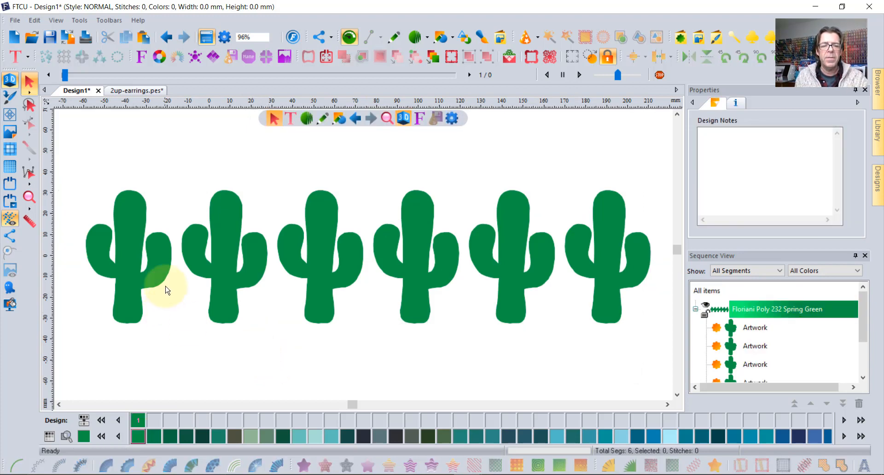
# - Convert the first cactus in the row to a Lace object and deselect it to show its stitches
pyautogui.click(141, 214)
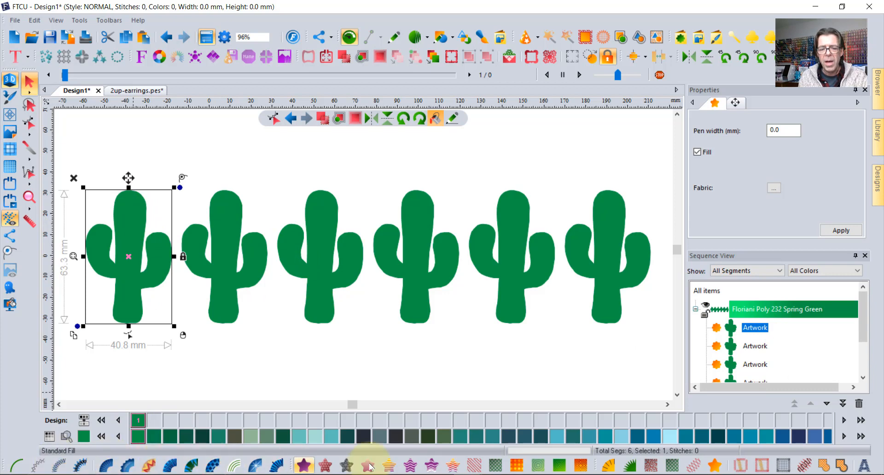
pyautogui.click(781, 467)
pyautogui.click(139, 297)
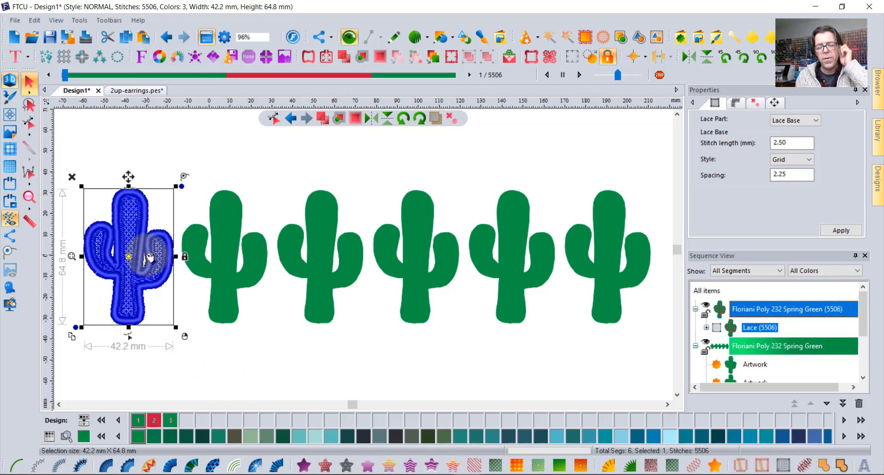
pyautogui.click(178, 153)
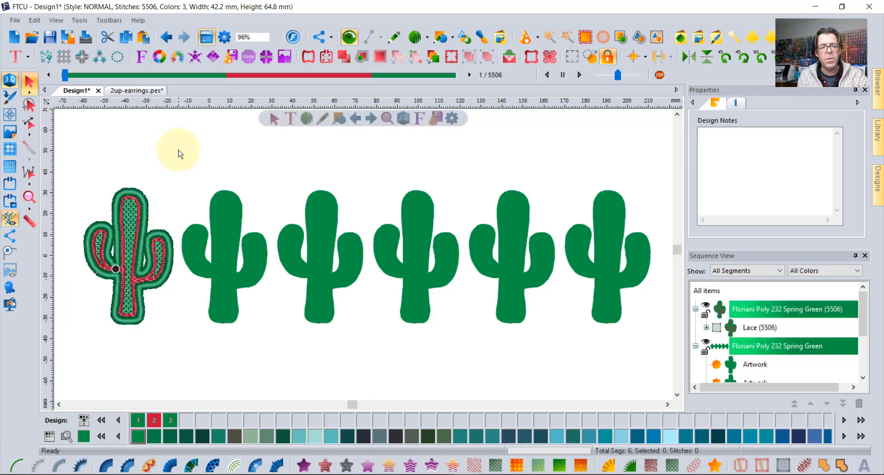
# - Convert the first cactus's lace to a single lace color
pyautogui.click(131, 221)
pyautogui.rightClick(132, 221)
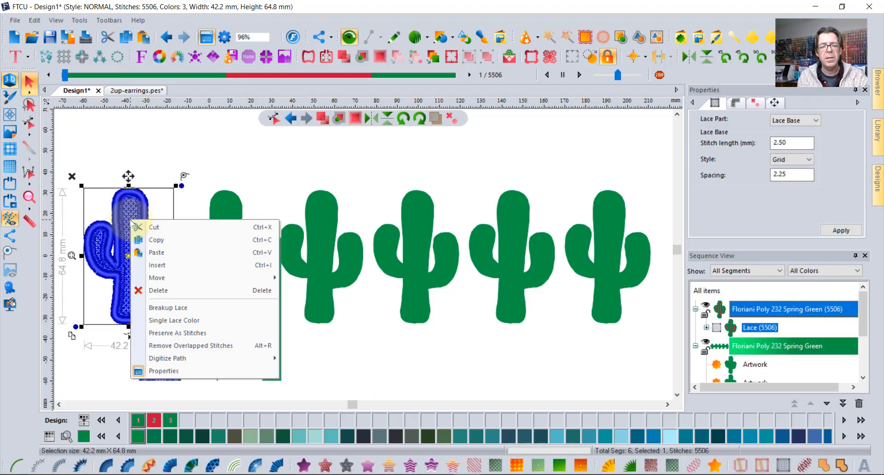
pyautogui.click(200, 320)
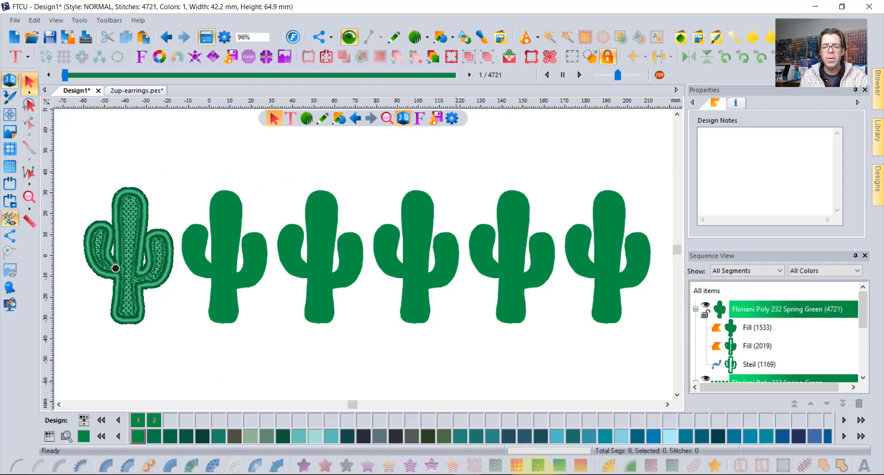
# - Switch to Visualizer to examine the stitched lace samples, including the green cactus, and return to the FTCU design
pyautogui.hotkey('alt', 'Tab')
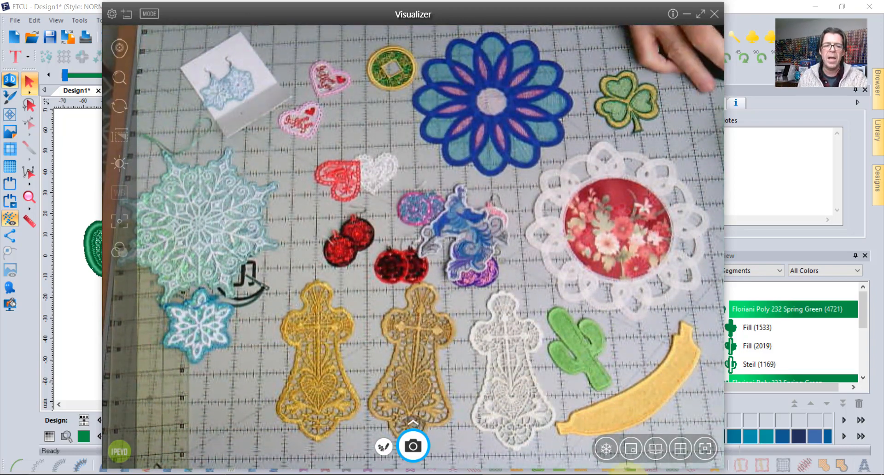
pyautogui.click(90, 149)
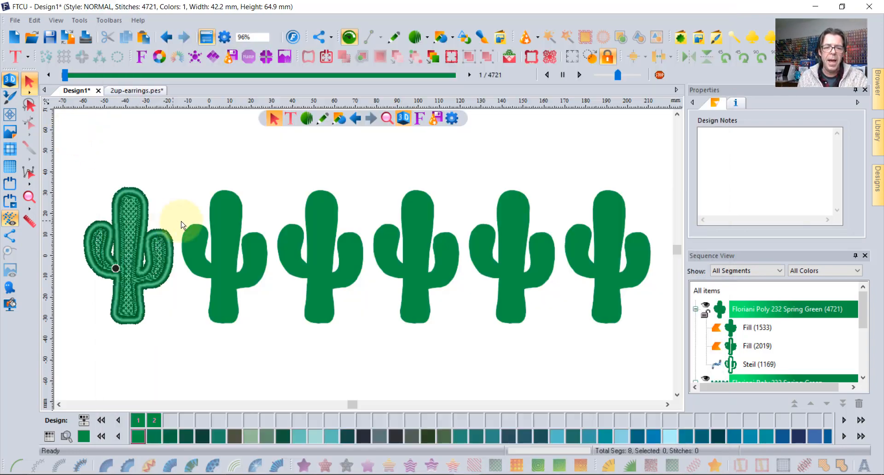
# - Give the second cactus a Standard fill and add an Auto Lace Background with an outline border offset by 5.08 mm
pyautogui.click(225, 222)
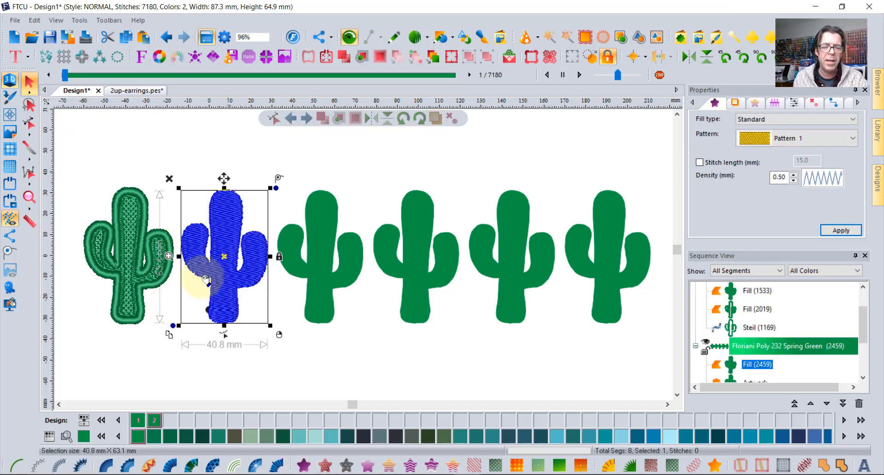
pyautogui.click(248, 365)
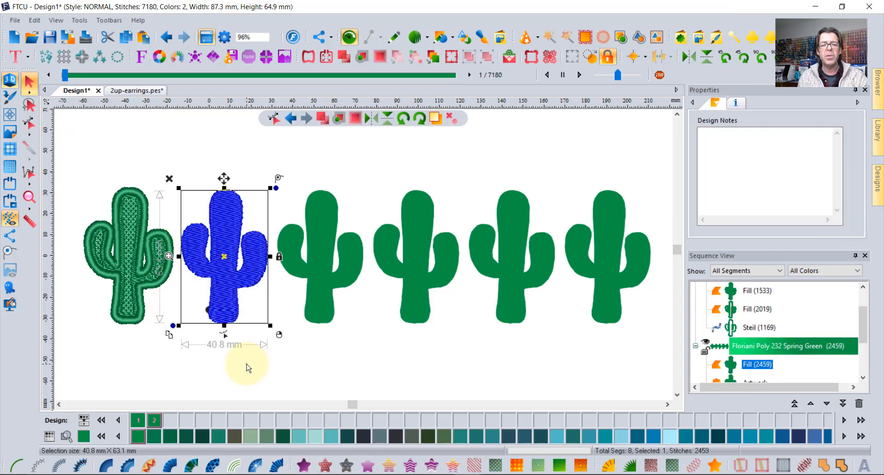
pyautogui.click(225, 215)
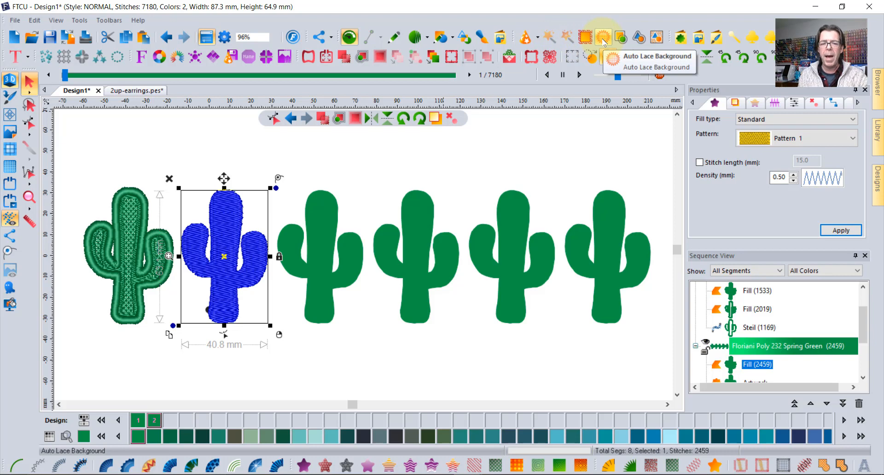
pyautogui.click(603, 38)
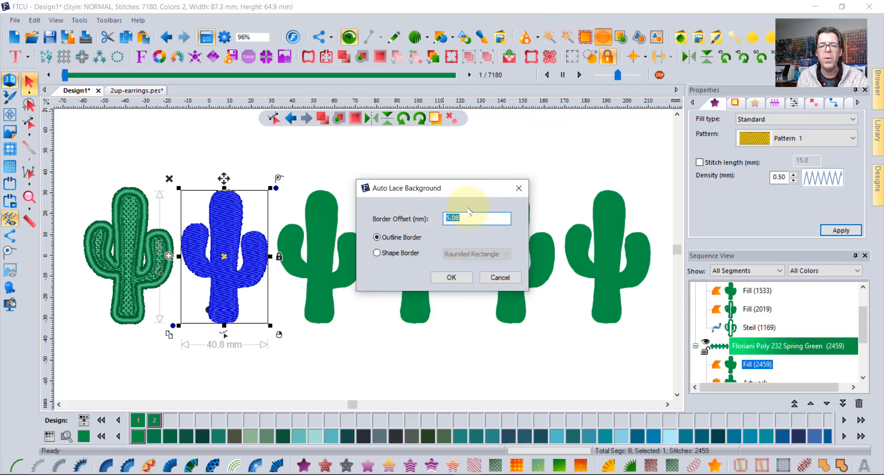
pyautogui.click(459, 278)
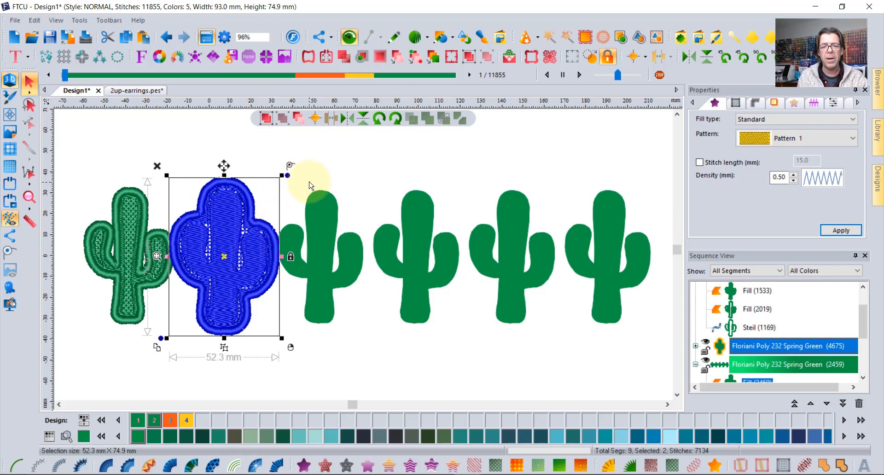
pyautogui.click(313, 166)
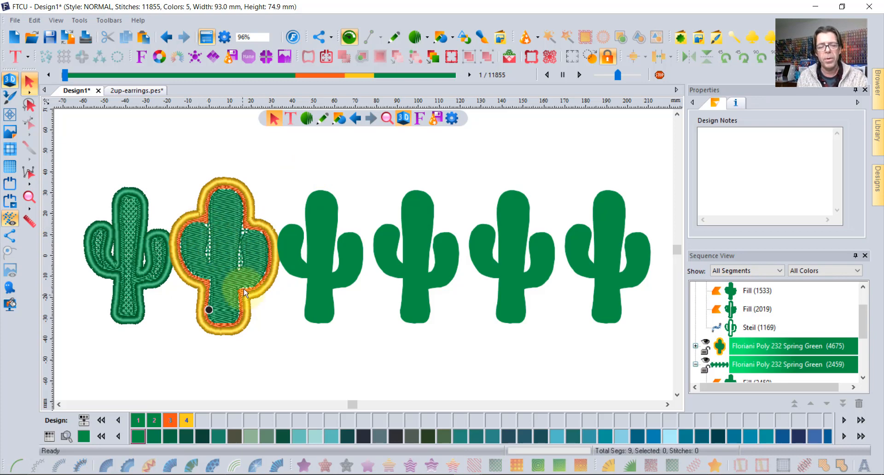
# - Convert the third cactus to a Mesh Steil outline and turn off 3D rendering to examine its stitches
pyautogui.click(333, 202)
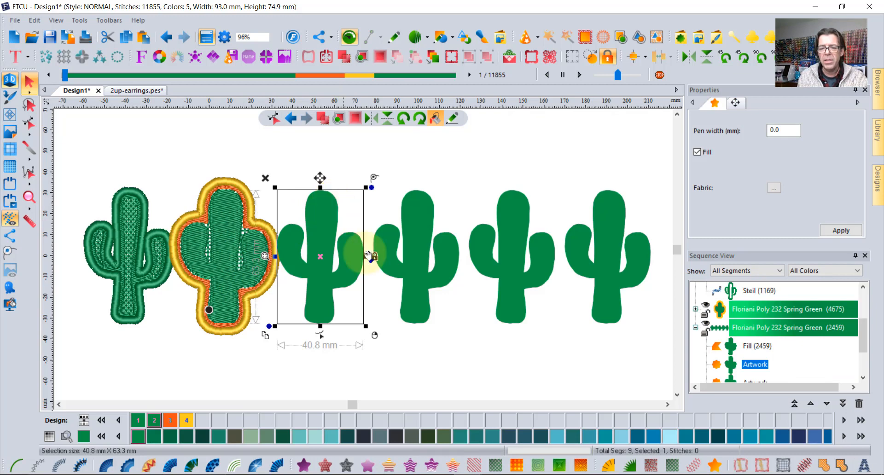
pyautogui.click(803, 468)
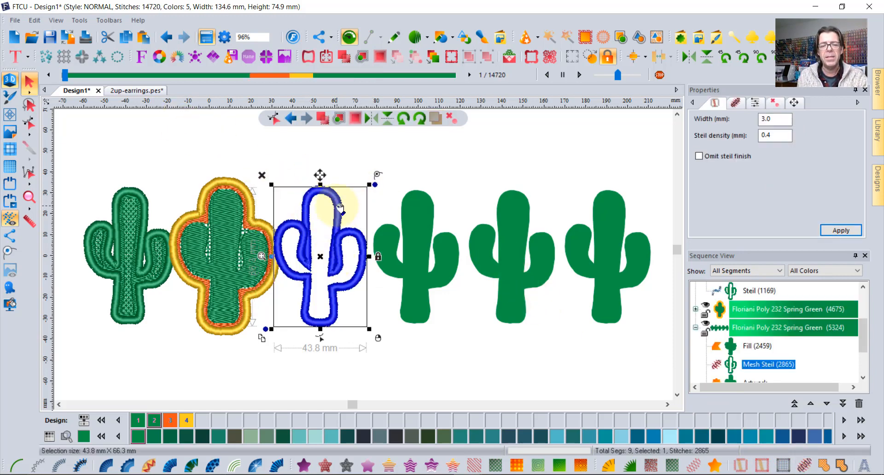
pyautogui.scroll(1, 337, 220)
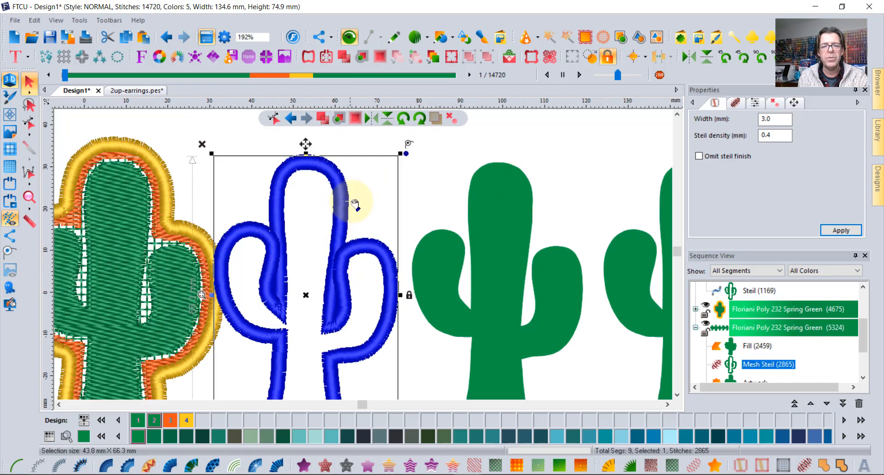
pyautogui.click(8, 81)
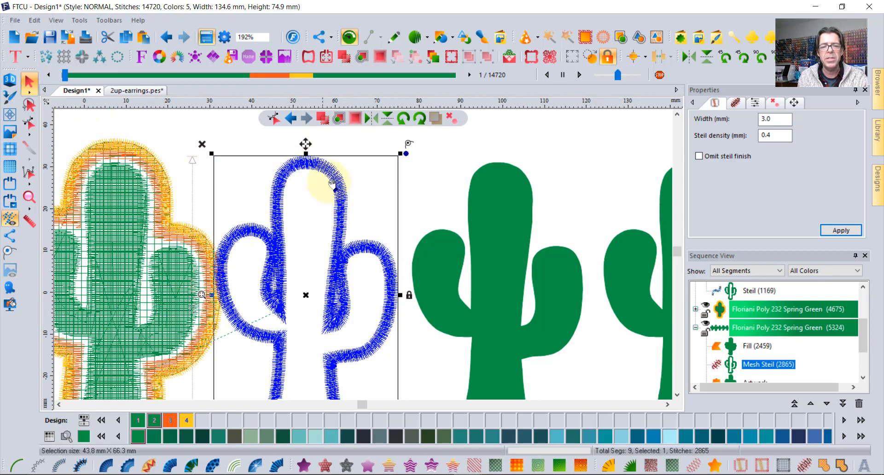
pyautogui.scroll(1, 350, 201)
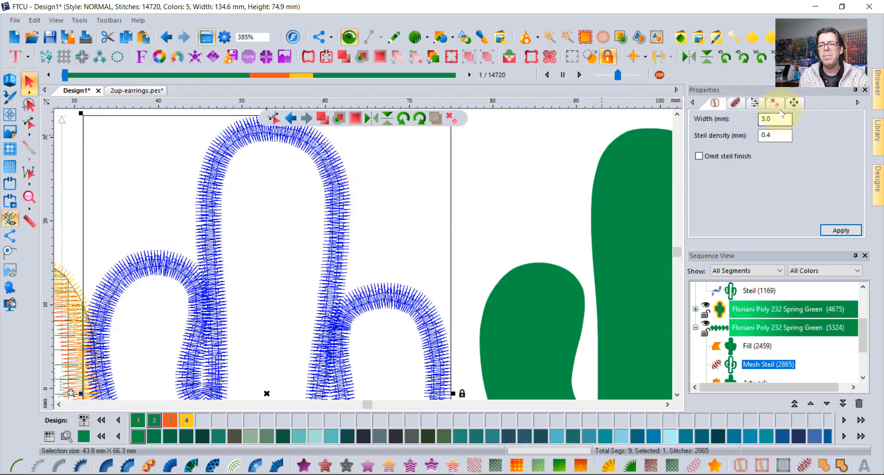
# - Set the third cactus's Mesh Steil width to 5.0 mm and turn 3D rendering back on
pyautogui.moveTo(779, 118); pyautogui.dragTo(728, 119)
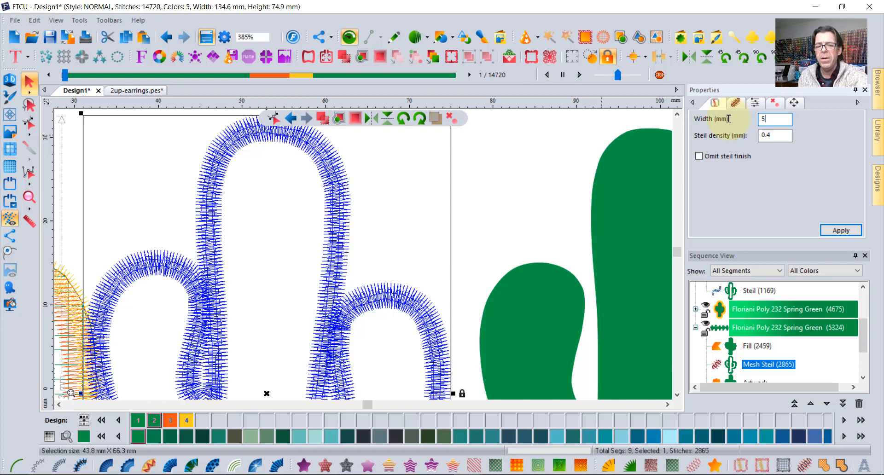
pyautogui.write('5')
pyautogui.press('Return')
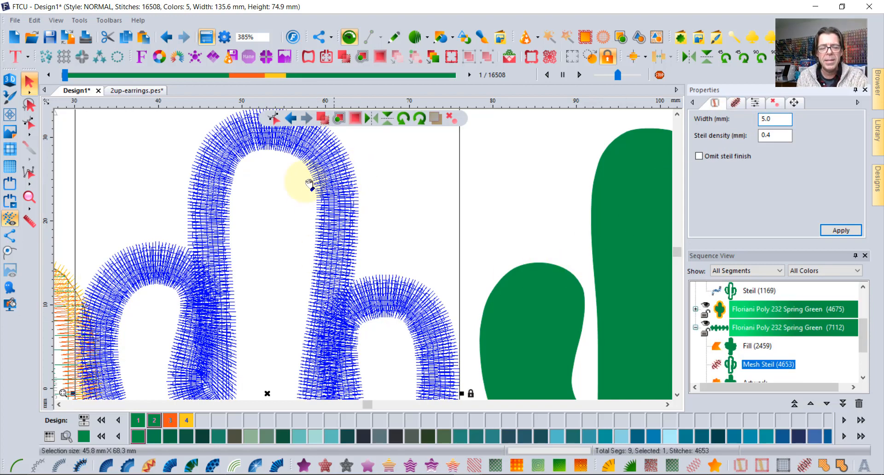
pyautogui.scroll(-1, 338, 216)
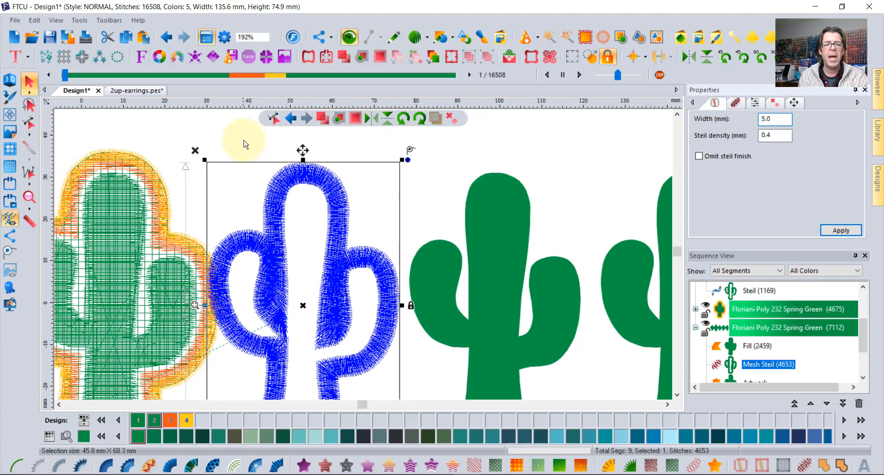
pyautogui.click(244, 143)
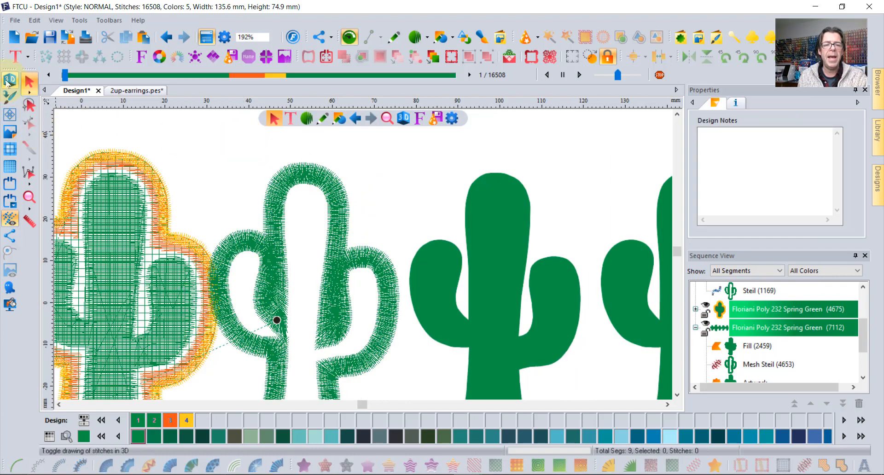
pyautogui.click(9, 81)
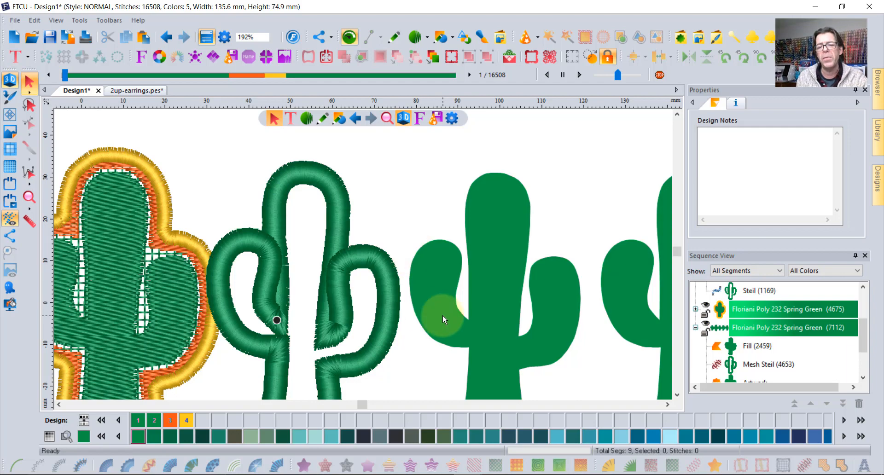
pyautogui.scroll(-1, 443, 314)
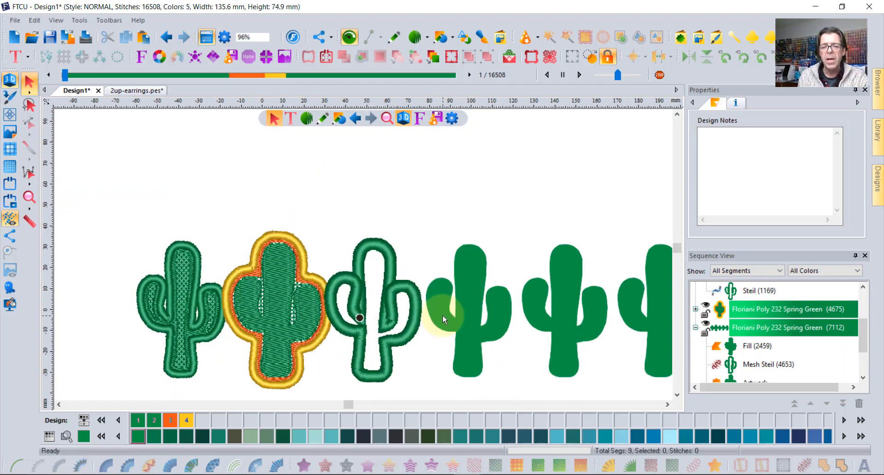
# - Convert the fourth cactus in the row to a Mesh Steil outline
pyautogui.click(479, 252)
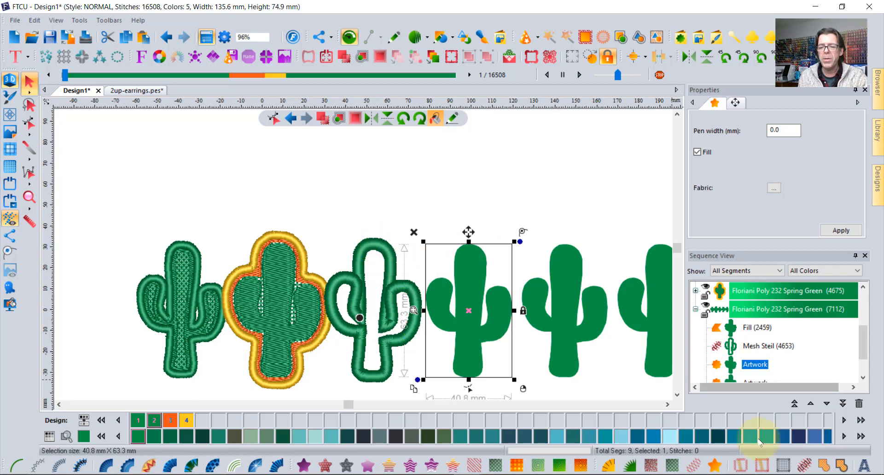
pyautogui.click(806, 465)
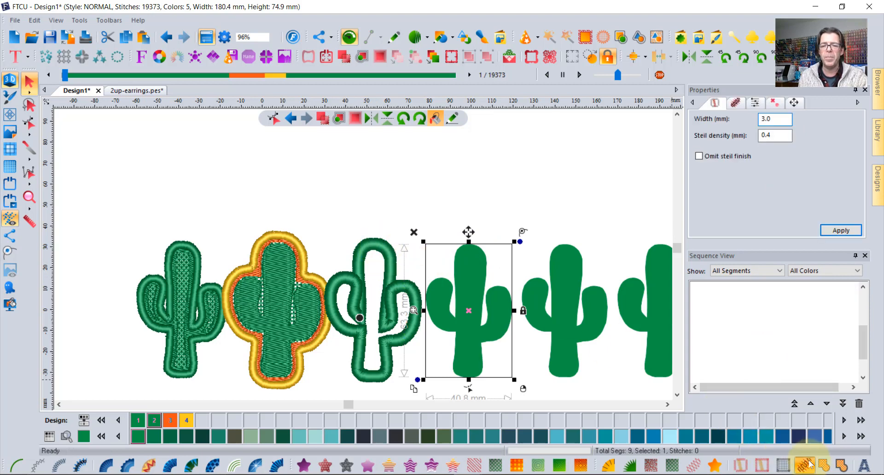
# - Set the fourth cactus's Mesh Steil width to 5.0 mm and omit its steil finish
pyautogui.doubleClick(766, 119)
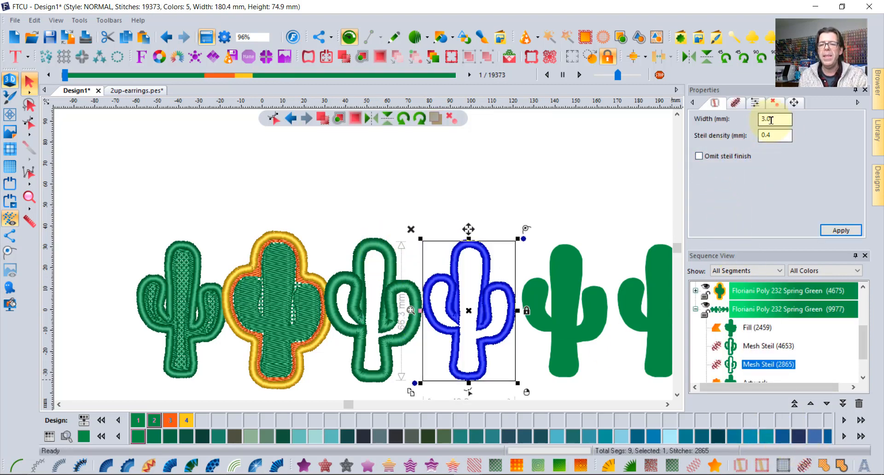
pyautogui.write('5')
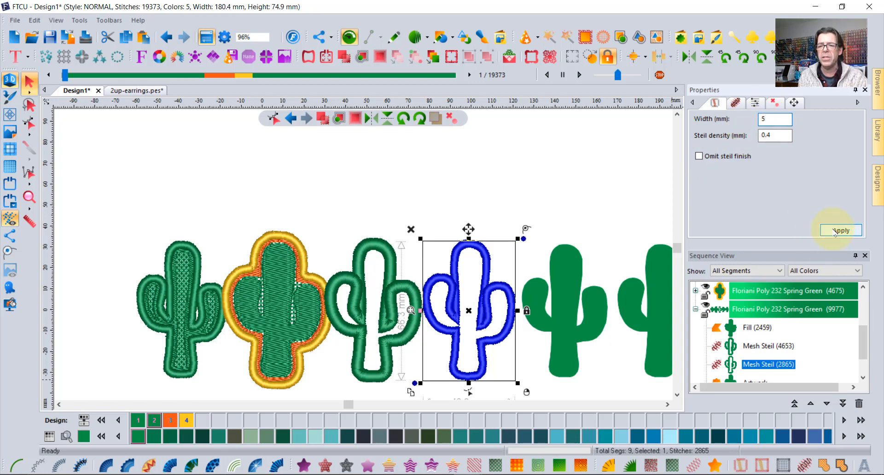
pyautogui.click(841, 230)
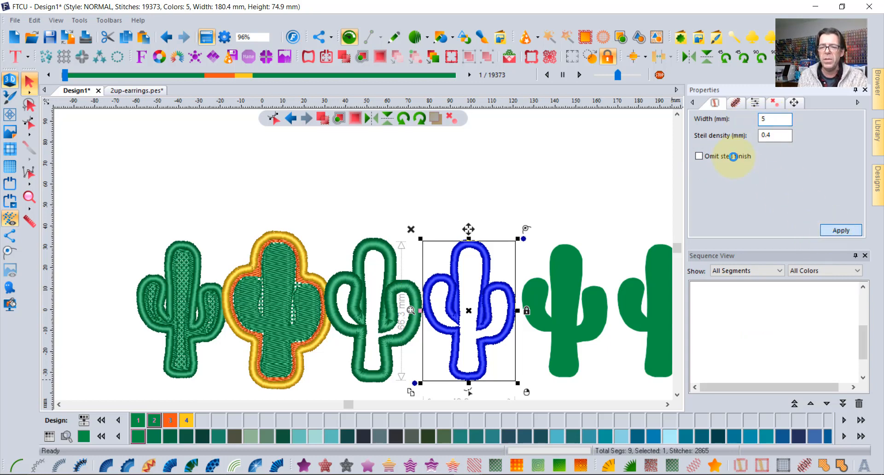
pyautogui.click(699, 156)
pyautogui.click(840, 230)
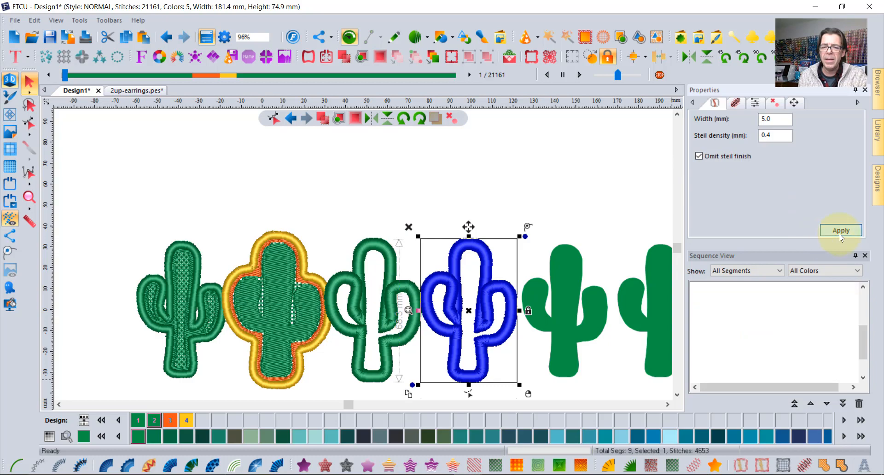
# - Examine the fourth cactus's open mesh stitches up close and view the stitched lace samples in the Visualizer camera window
pyautogui.click(490, 242)
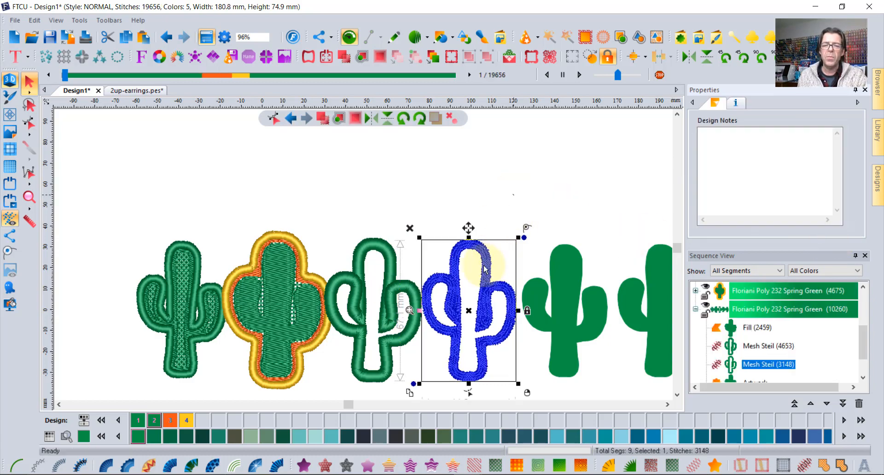
pyautogui.scroll(6, 491, 244)
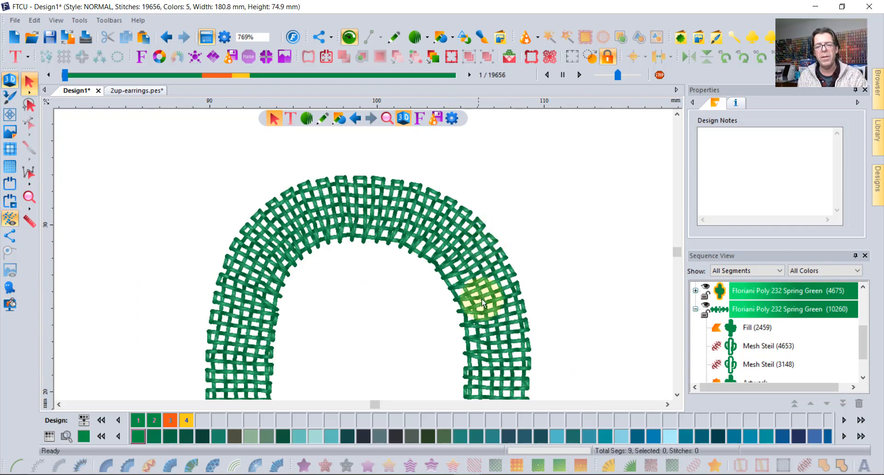
pyautogui.click(495, 464)
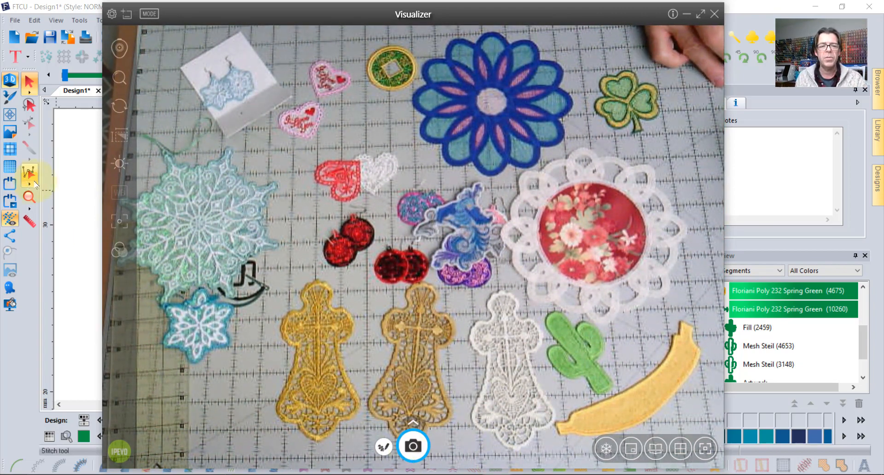
pyautogui.click(63, 177)
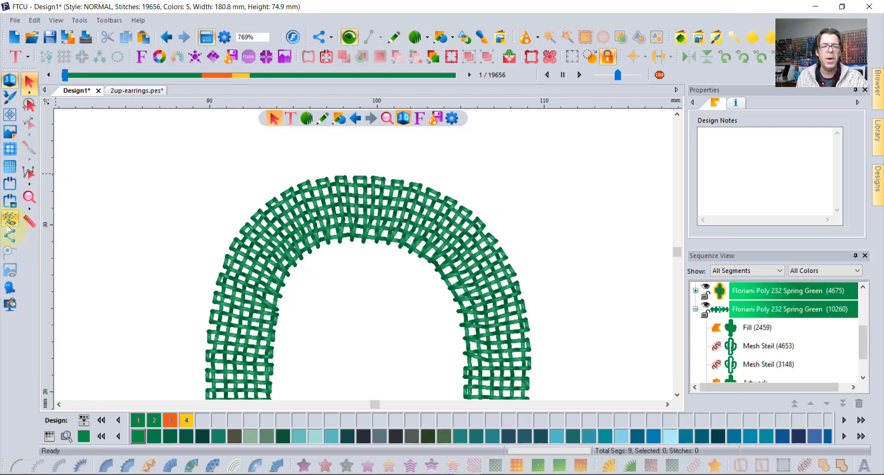
# - Give the fifth cactus a Mesh Fill using the curved crosshatch pattern at the end of the pattern list
pyautogui.click(27, 193)
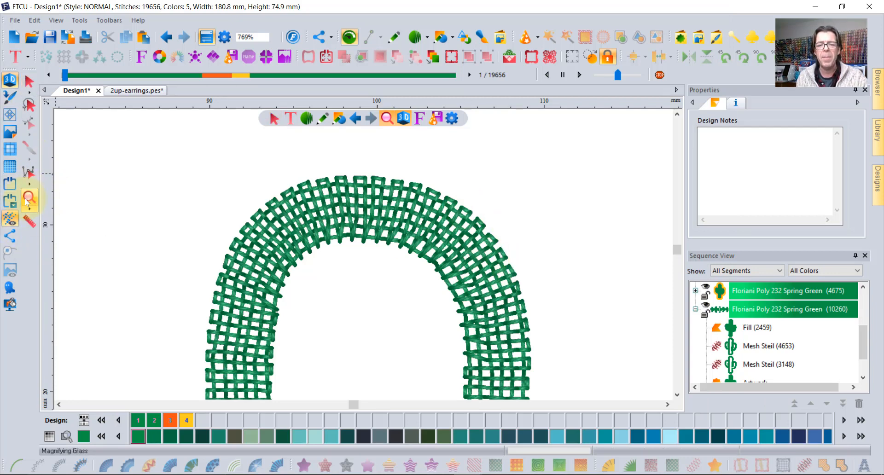
pyautogui.click(518, 208)
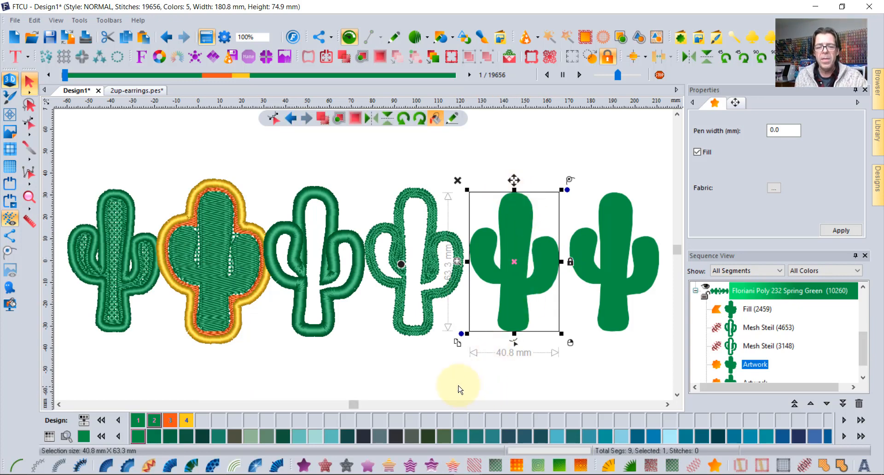
pyautogui.click(473, 467)
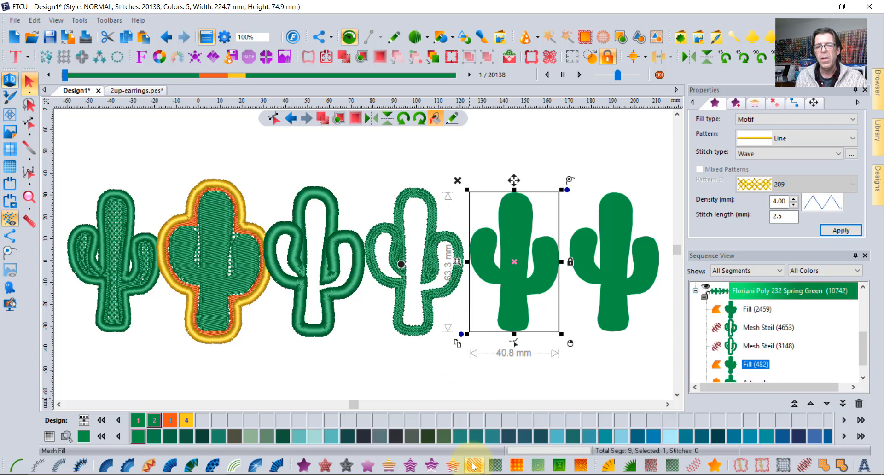
pyautogui.click(851, 154)
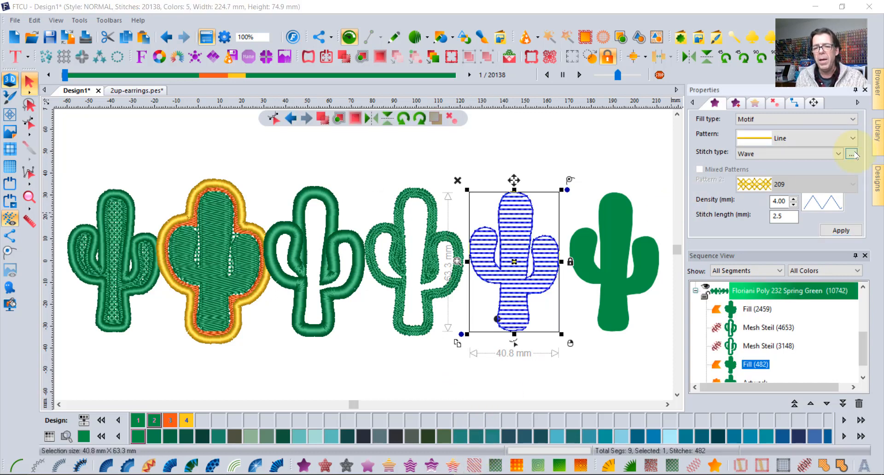
pyautogui.click(465, 229)
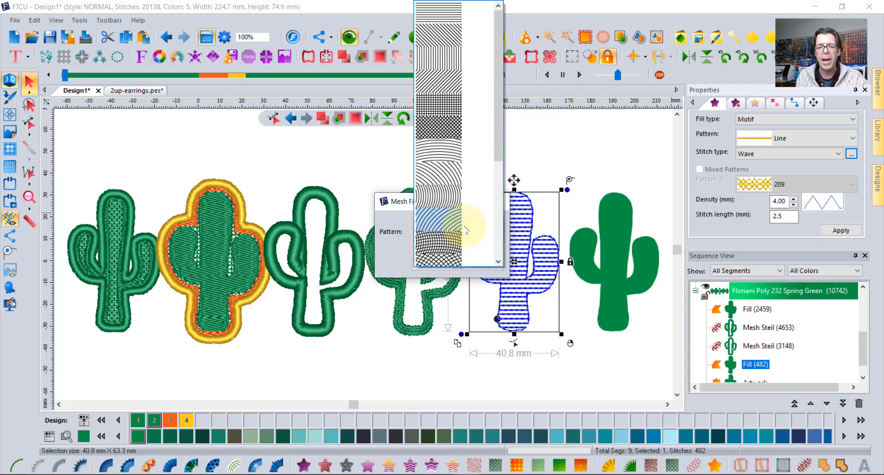
pyautogui.scroll(-5, 466, 230)
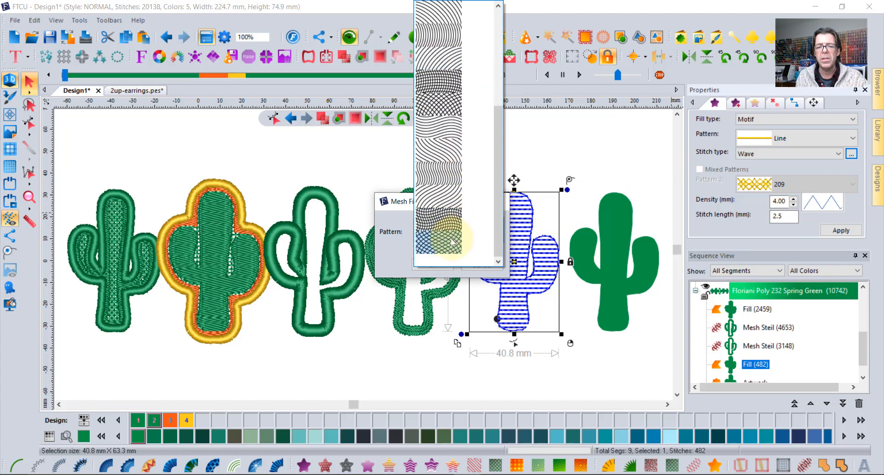
pyautogui.click(453, 242)
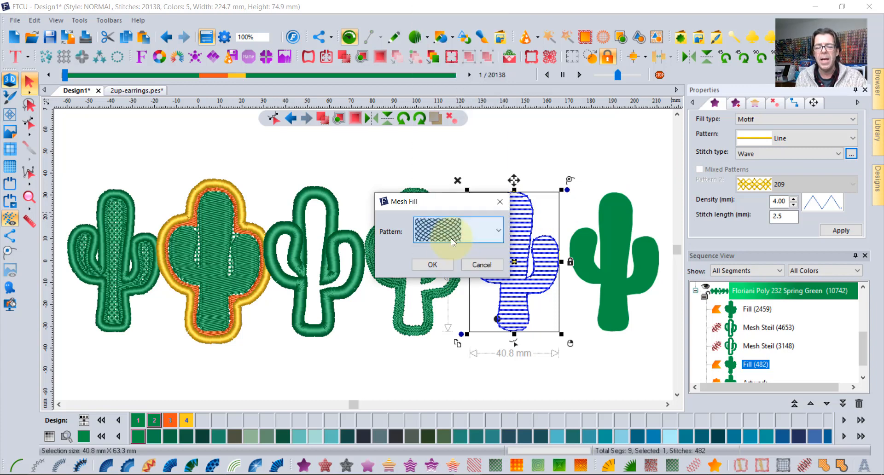
pyautogui.click(433, 265)
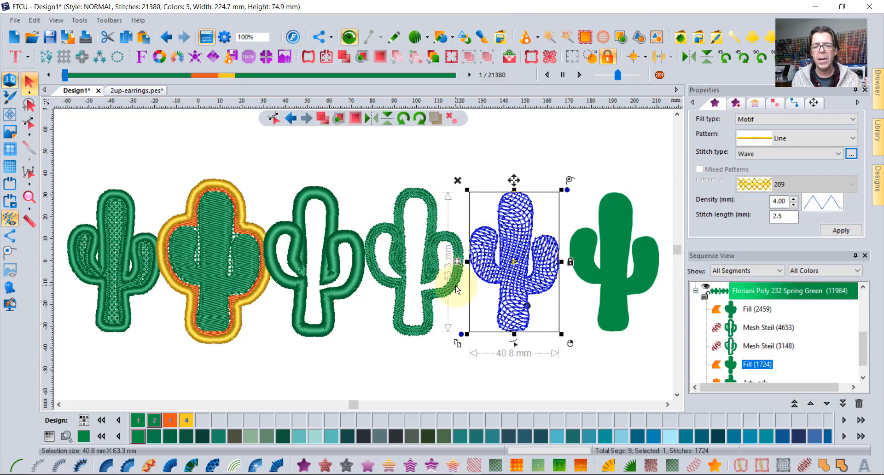
pyautogui.click(562, 384)
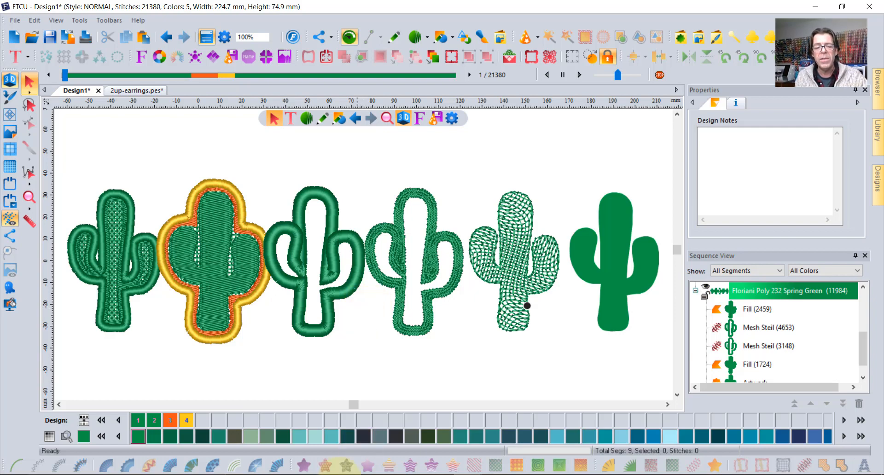
# - Switch to the rnksoftware.club website in the browser, sign in to the club, and view the Learning Center options
pyautogui.click(325, 474)
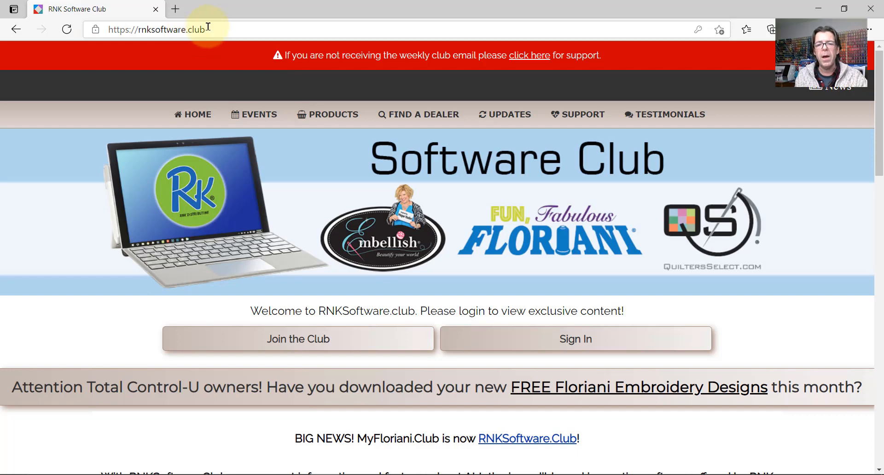
pyautogui.moveTo(520, 113)
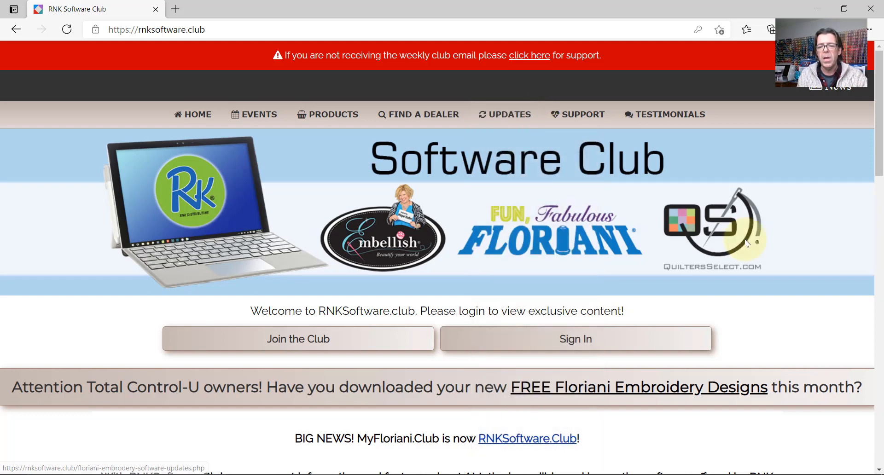
pyautogui.click(575, 341)
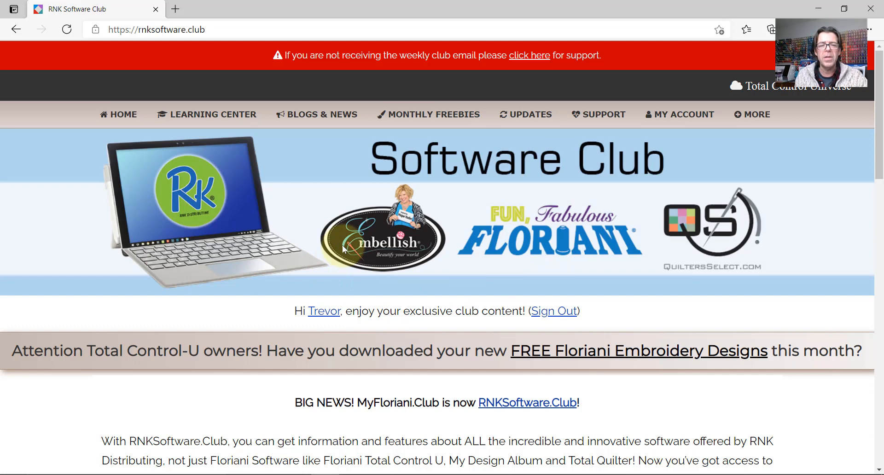
pyautogui.moveTo(211, 114)
pyautogui.moveTo(214, 142)
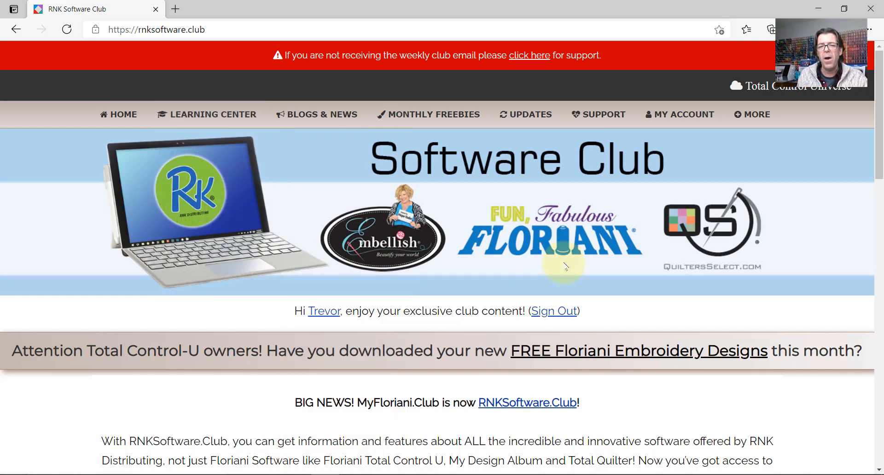
# - Open the Free Monthly Embroidery Designs page and look through the 2021 monthly designs
pyautogui.moveTo(428, 113)
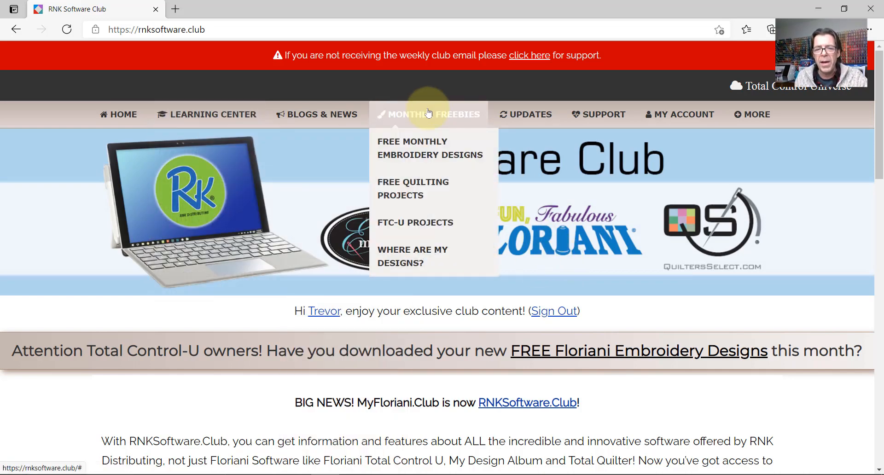
pyautogui.click(423, 154)
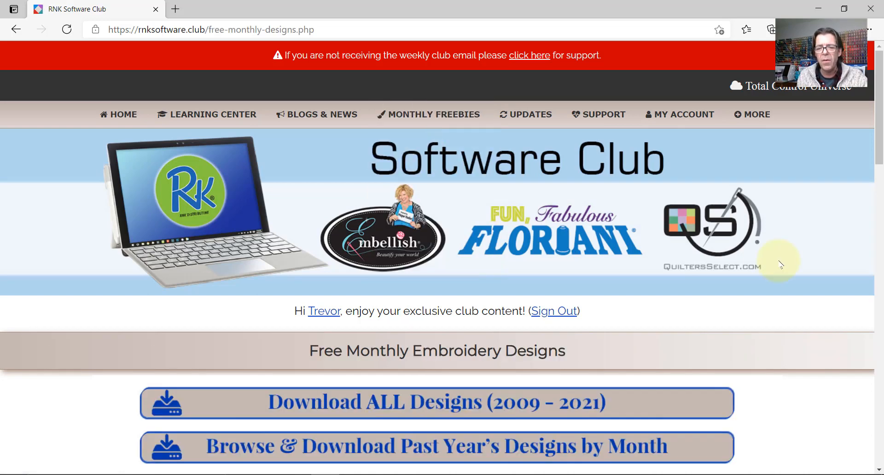
pyautogui.scroll(-5, 780, 265)
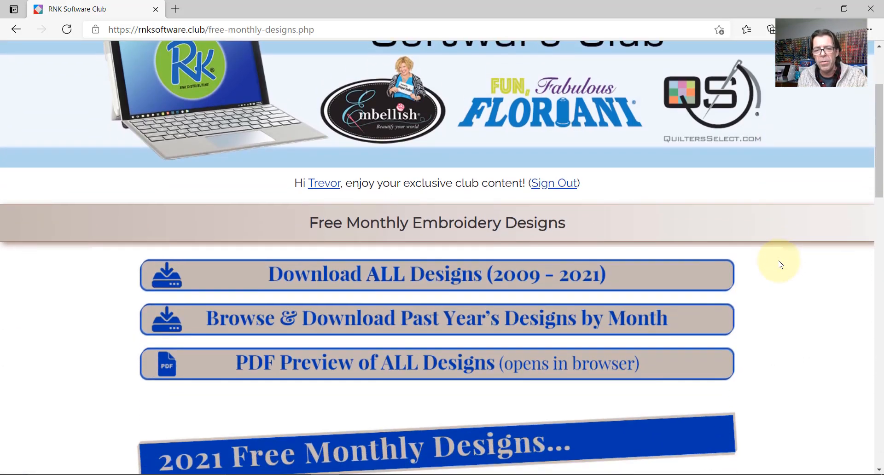
pyautogui.scroll(-8, 779, 264)
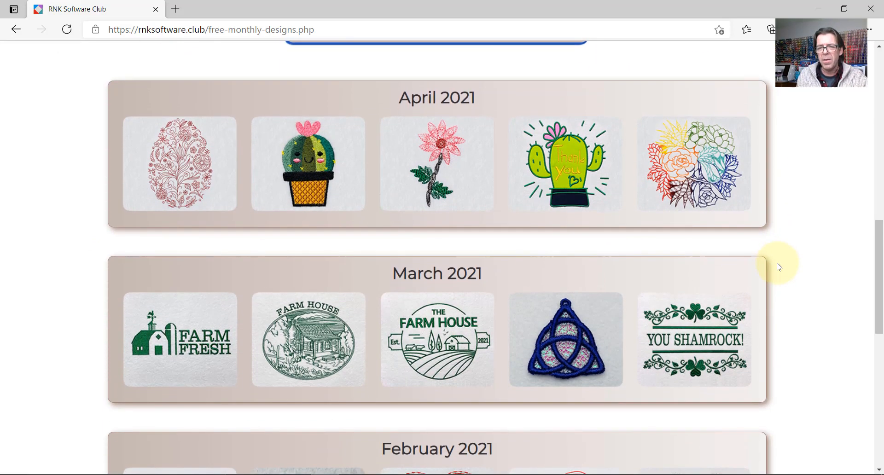
pyautogui.scroll(5, 778, 271)
pyautogui.scroll(9, 777, 277)
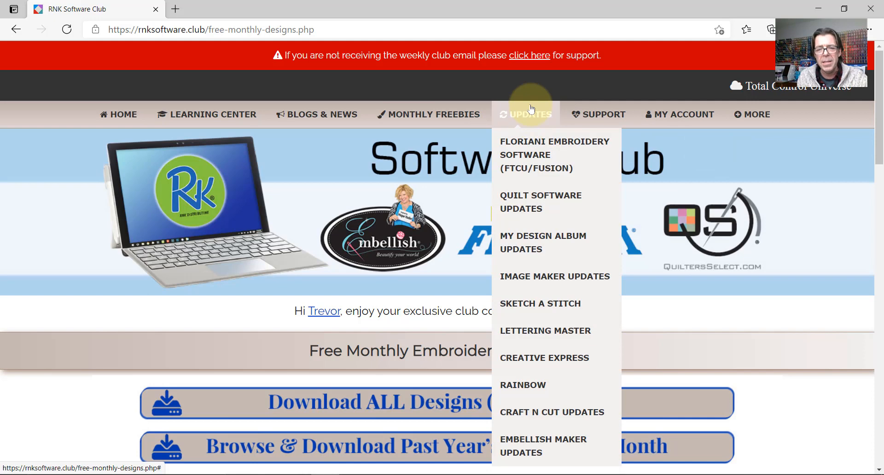
# - Open the Floriani Embroidery Software (FTCU/Fusion) updates page and read through the latest build's description
pyautogui.click(534, 150)
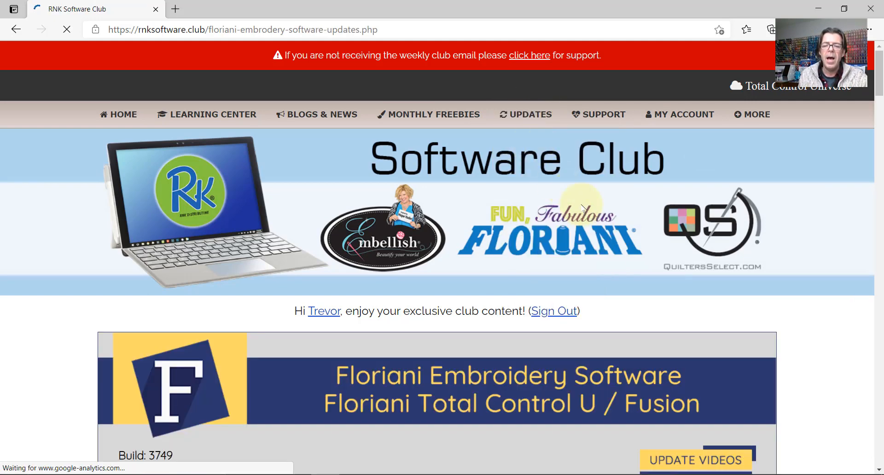
pyautogui.scroll(-1, 584, 208)
pyautogui.scroll(-10, 583, 209)
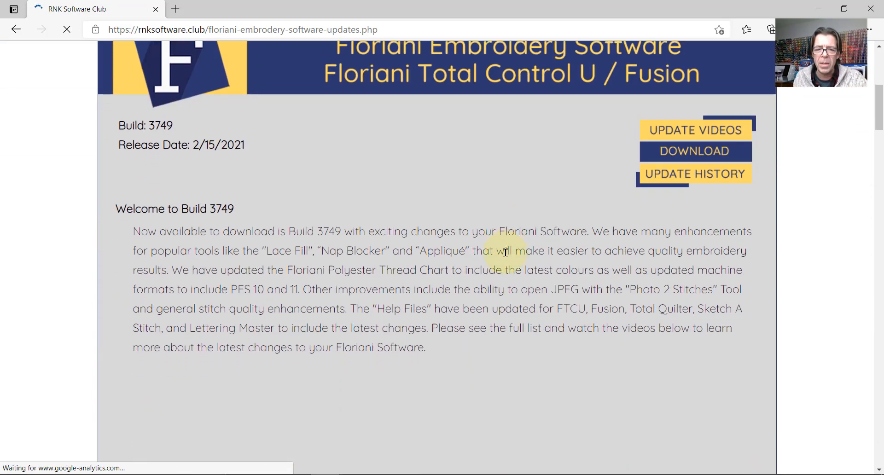
pyautogui.scroll(-1, 506, 252)
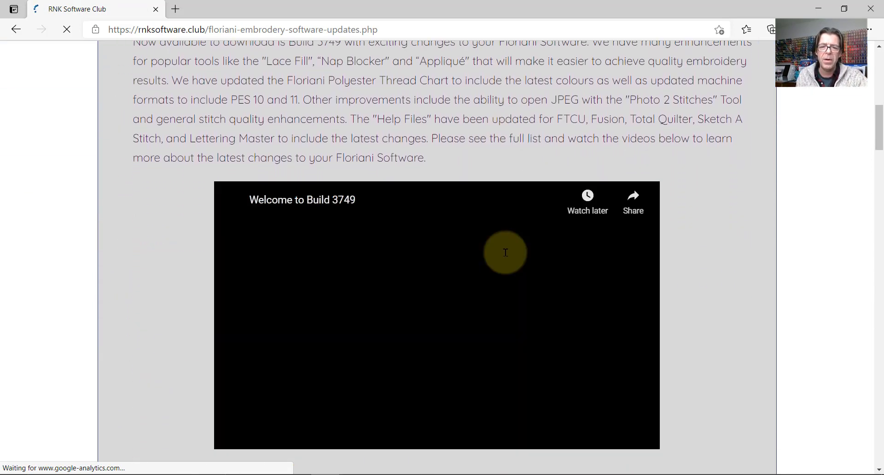
pyautogui.scroll(2, 506, 252)
pyautogui.scroll(3, 506, 252)
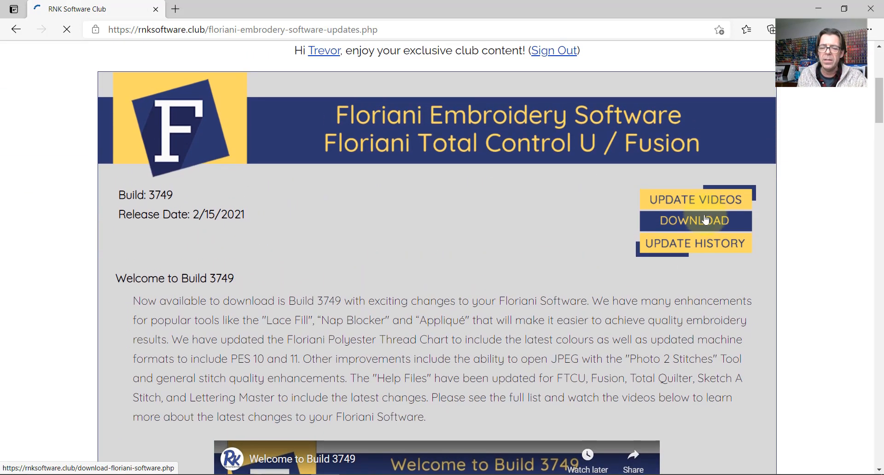
# - Open the Download Floriani Software page and review the build details and download link
pyautogui.click(703, 224)
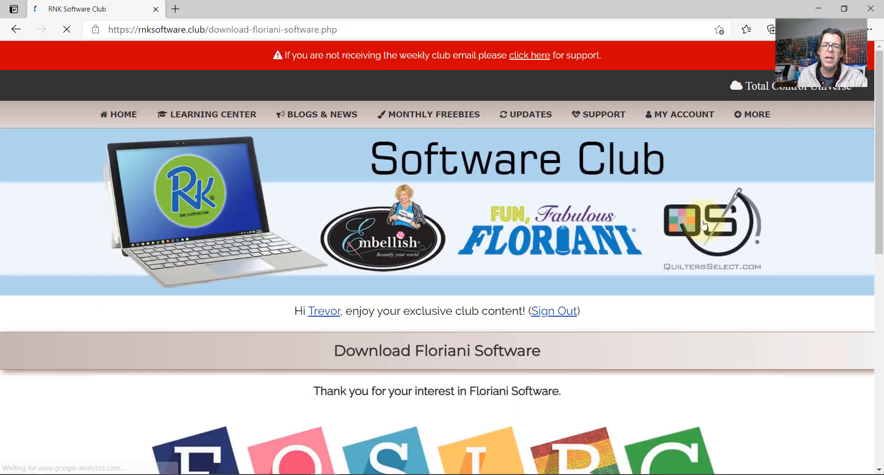
pyautogui.scroll(-4, 704, 227)
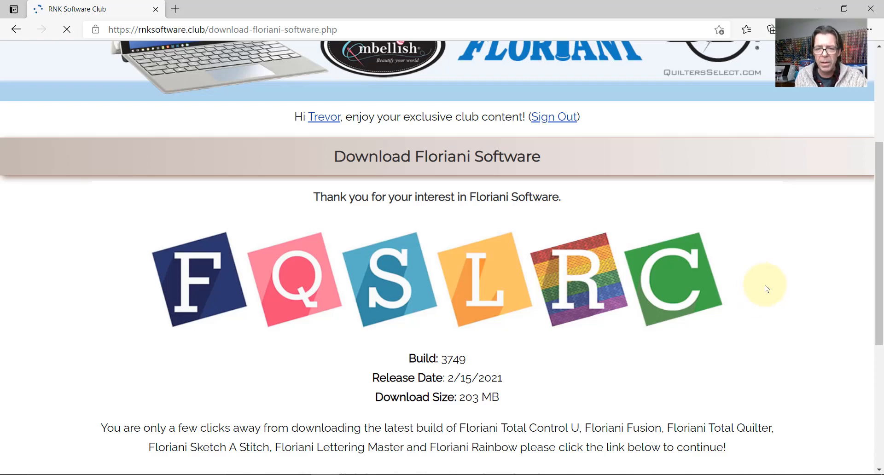
pyautogui.scroll(-2, 767, 288)
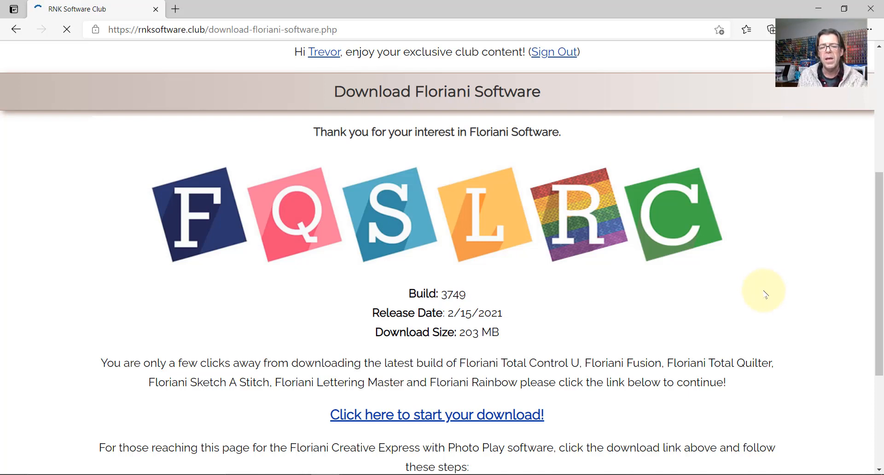
pyautogui.scroll(5, 765, 294)
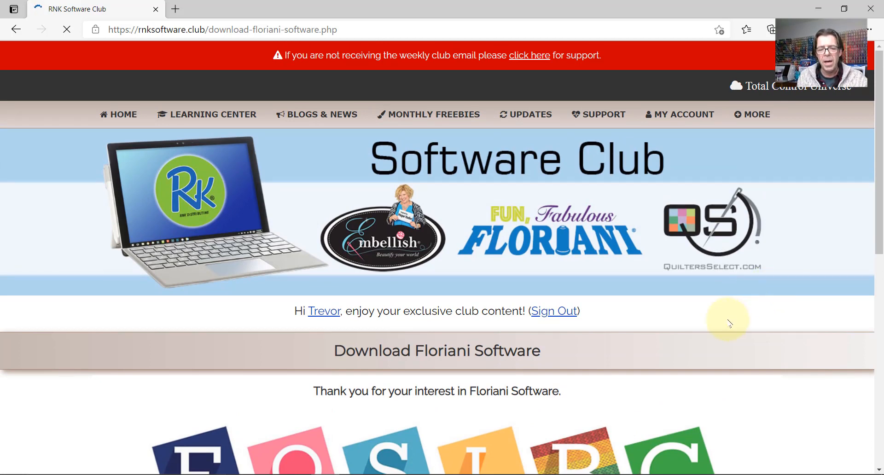
# - Switch from the browser to the 2up-earrings.pes design window in FTCU
pyautogui.moveTo(482, 473)
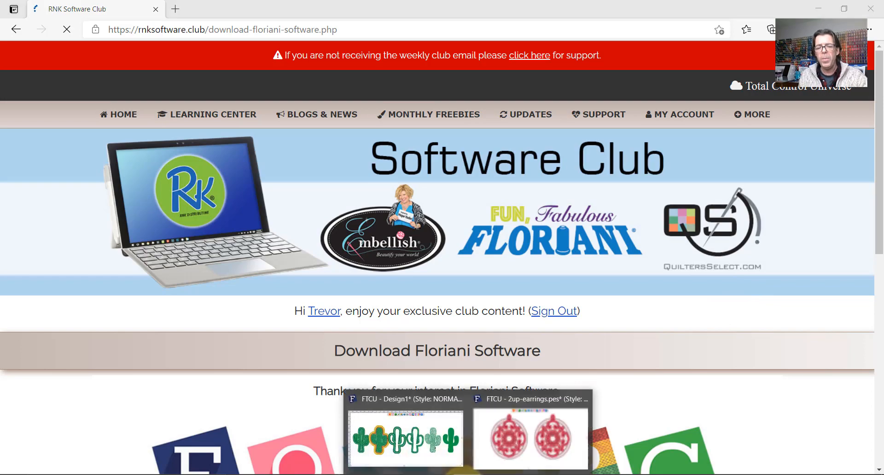
pyautogui.click(518, 445)
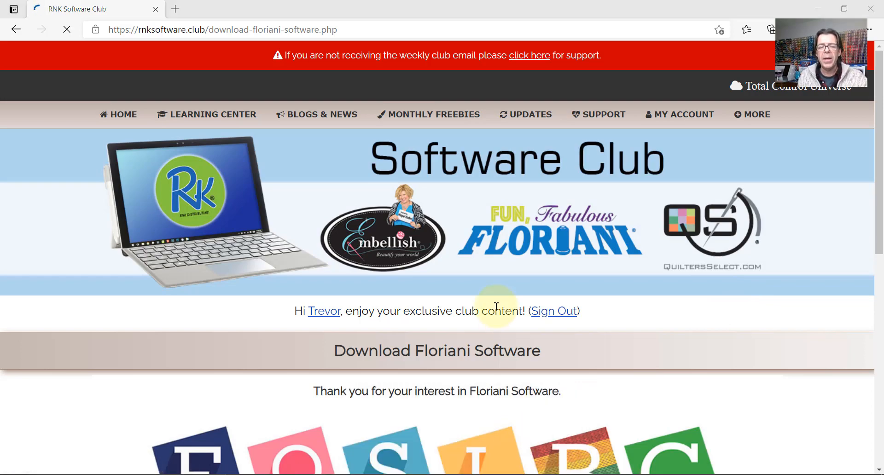